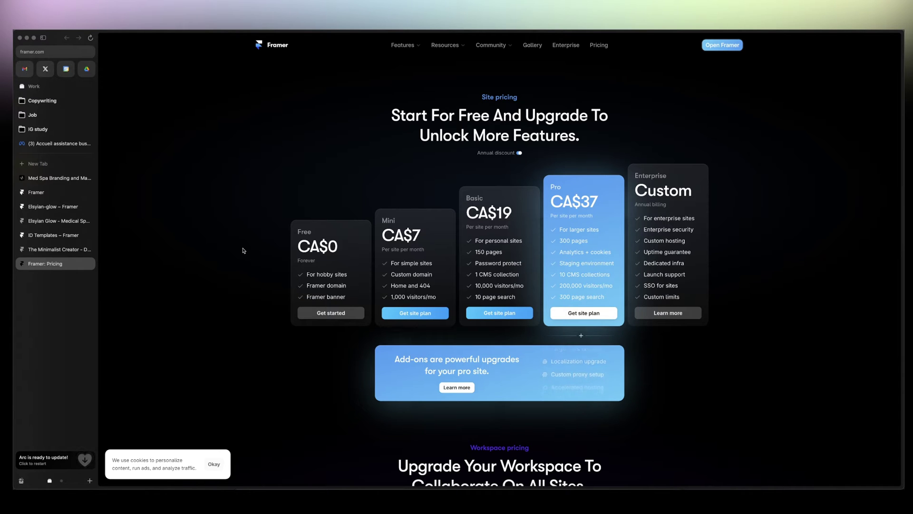
# From the Elsyian-glow editor's Publish domains, open the live elsyian-glow.framer.ai site.
pyautogui.click(56, 206)
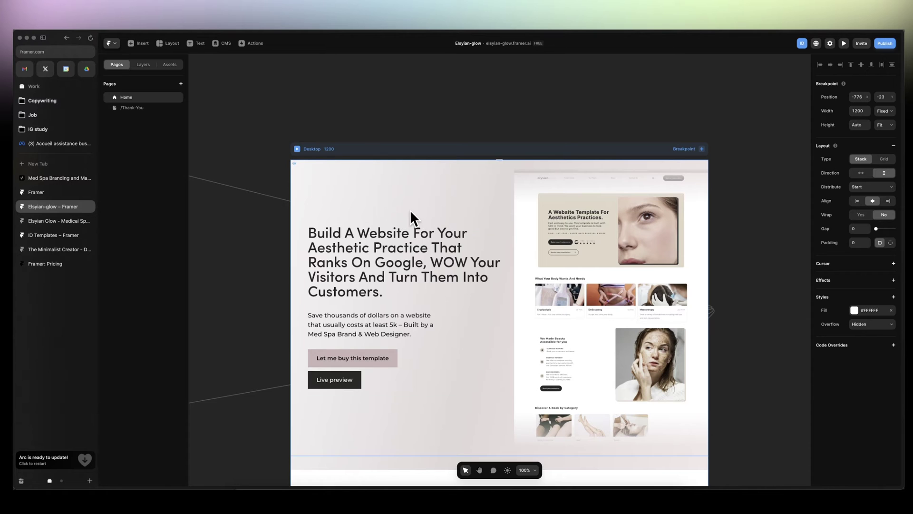
pyautogui.scroll(-5, 434, 219)
pyautogui.scroll(-5, 435, 220)
pyautogui.scroll(-5, 435, 220)
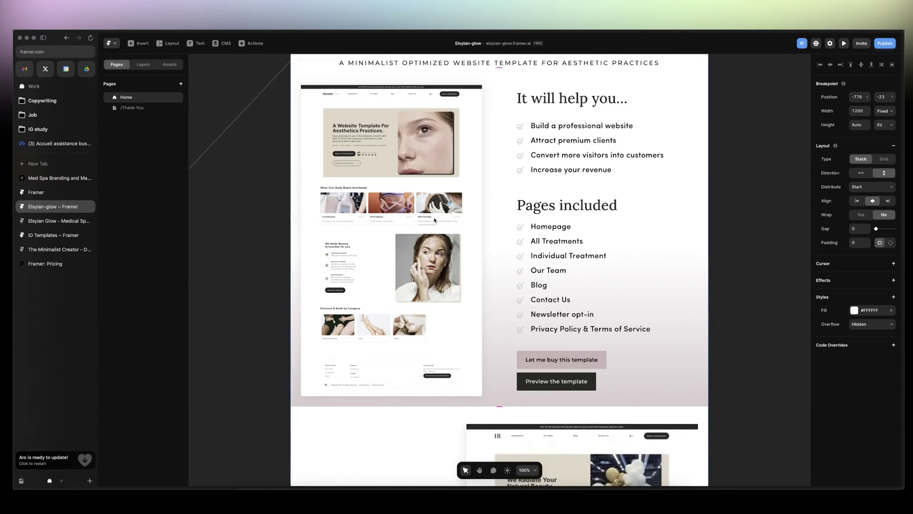
pyautogui.scroll(-5, 435, 220)
pyautogui.scroll(-2, 435, 220)
pyautogui.scroll(-3, 435, 220)
pyautogui.scroll(5, 434, 220)
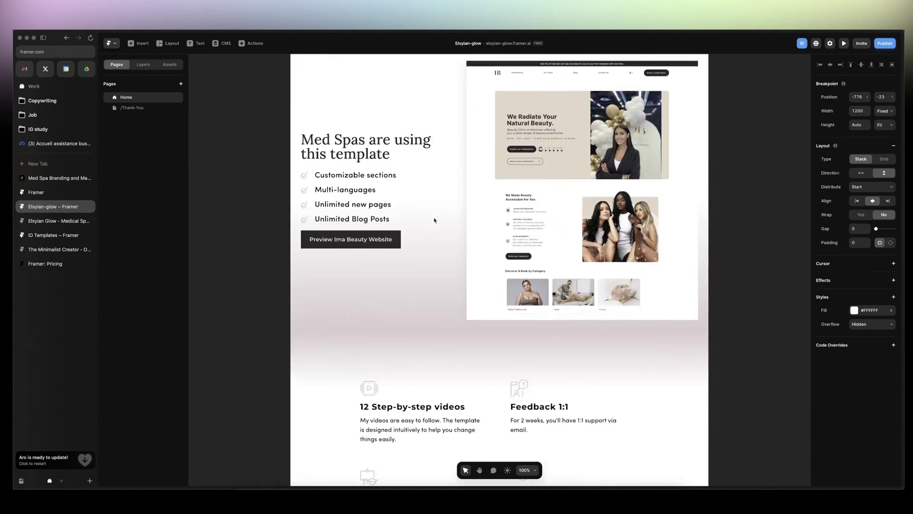
pyautogui.scroll(5, 435, 220)
pyautogui.scroll(5, 435, 219)
pyautogui.scroll(3, 435, 220)
pyautogui.scroll(3, 434, 220)
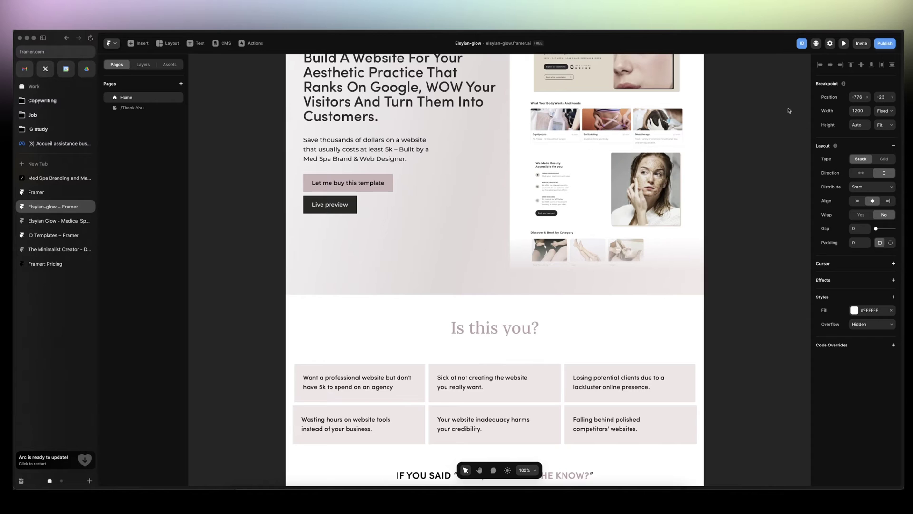
pyautogui.scroll(1, 434, 220)
pyautogui.click(891, 45)
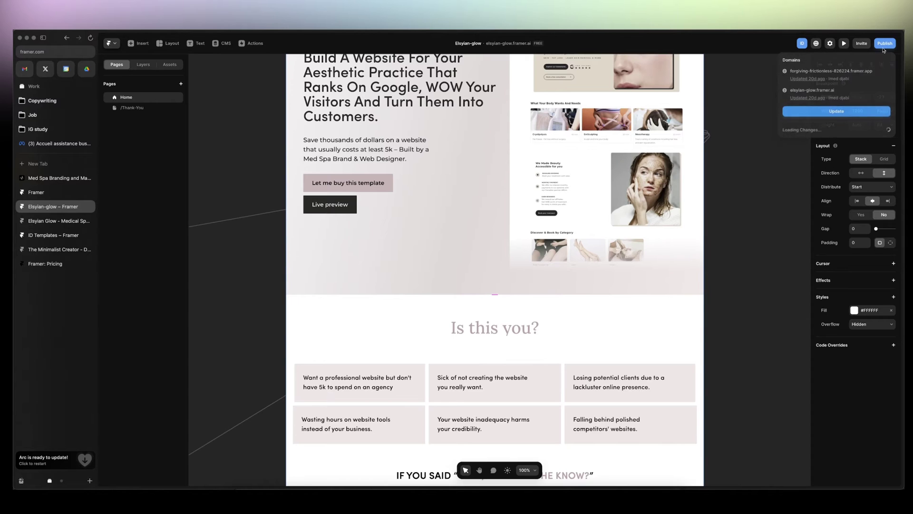
pyautogui.click(812, 91)
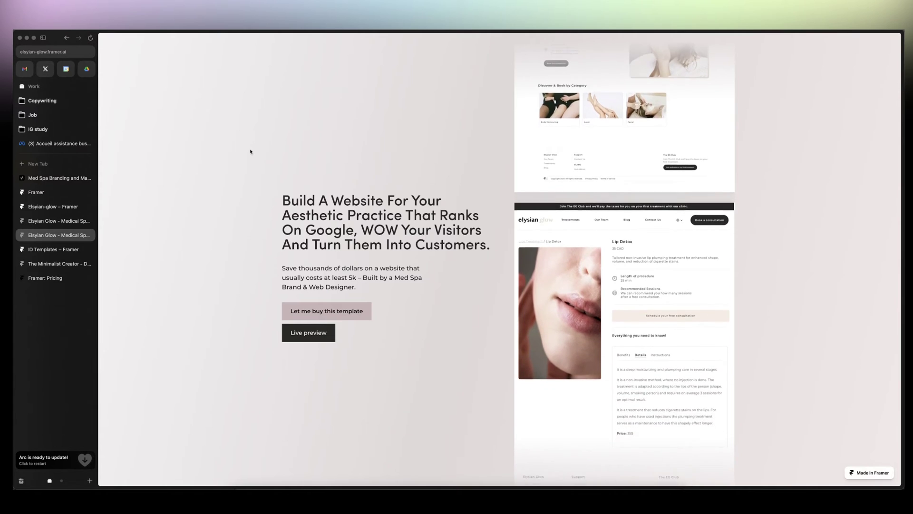
pyautogui.scroll(-2, 251, 151)
pyautogui.scroll(-2, 250, 151)
pyautogui.scroll(-5, 251, 151)
pyautogui.scroll(-5, 250, 151)
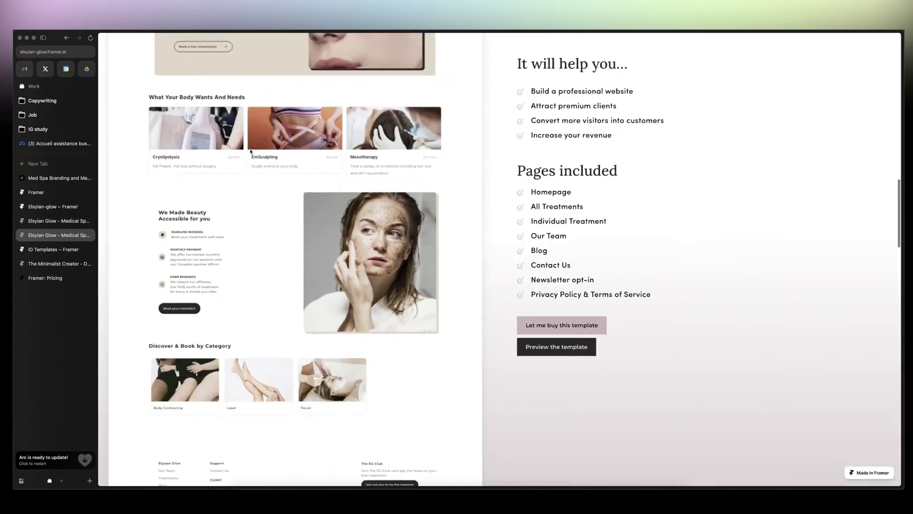
pyautogui.scroll(-5, 251, 151)
pyautogui.scroll(-5, 251, 151)
pyautogui.scroll(-2, 251, 151)
pyautogui.scroll(-2, 251, 151)
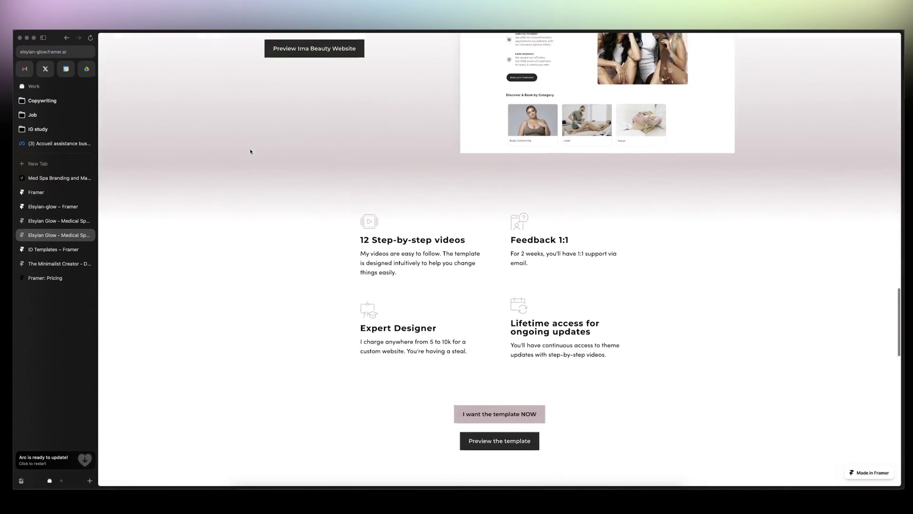
pyautogui.scroll(-2, 251, 152)
pyautogui.scroll(-5, 250, 152)
pyautogui.scroll(-2, 251, 152)
pyautogui.scroll(-3, 251, 152)
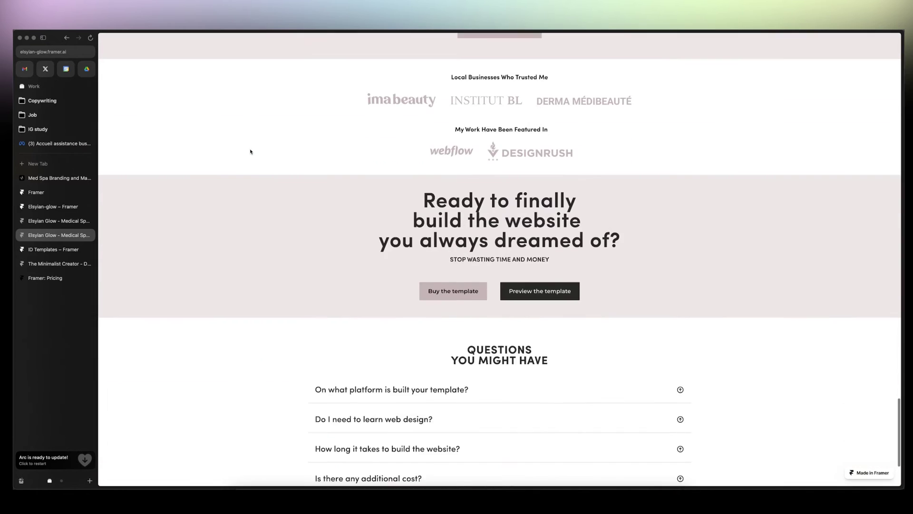
pyautogui.scroll(-2, 251, 151)
pyautogui.scroll(-2, 250, 152)
pyautogui.scroll(5, 251, 152)
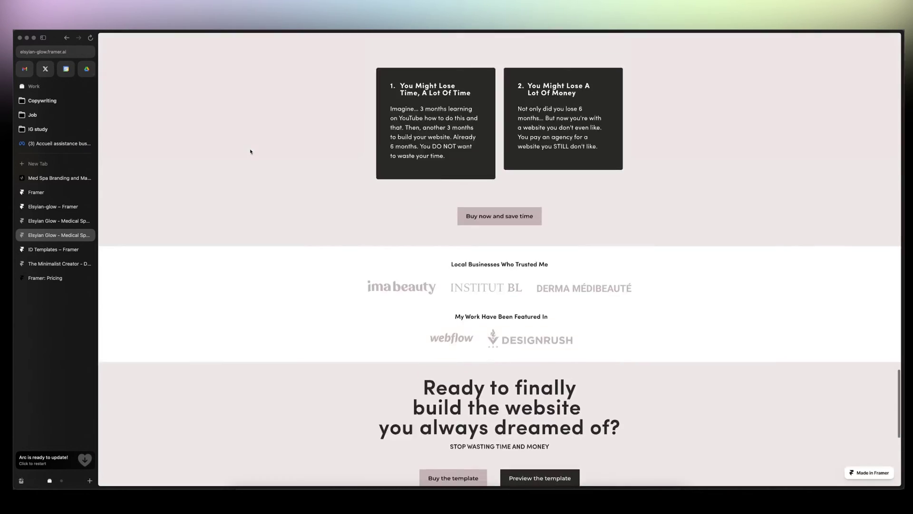
pyautogui.scroll(10, 251, 152)
pyautogui.scroll(5, 250, 151)
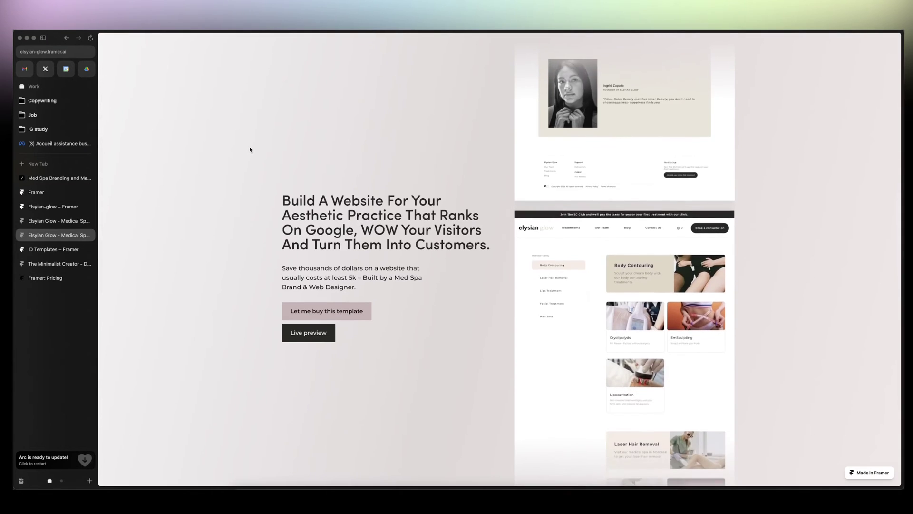
# Launch the Elysian Glow template's live preview and visit its Treatements page.
pyautogui.click(314, 332)
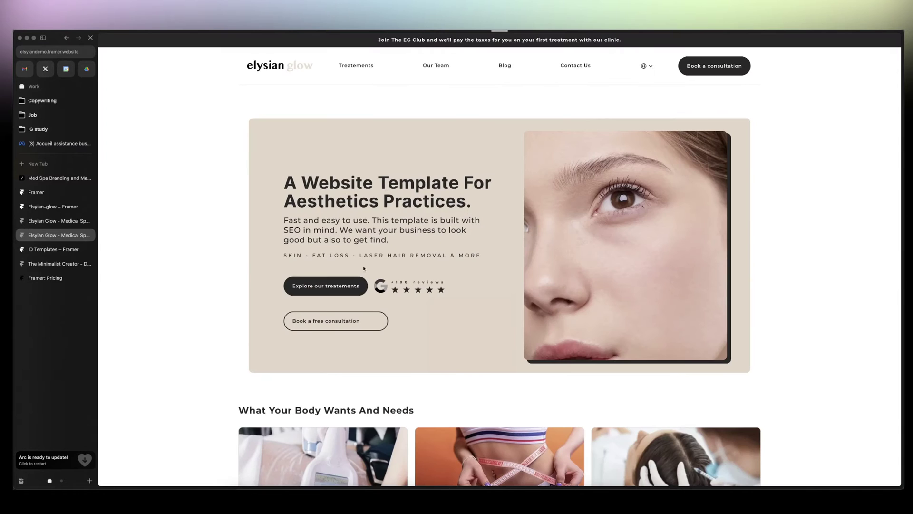
pyautogui.scroll(-3, 285, 141)
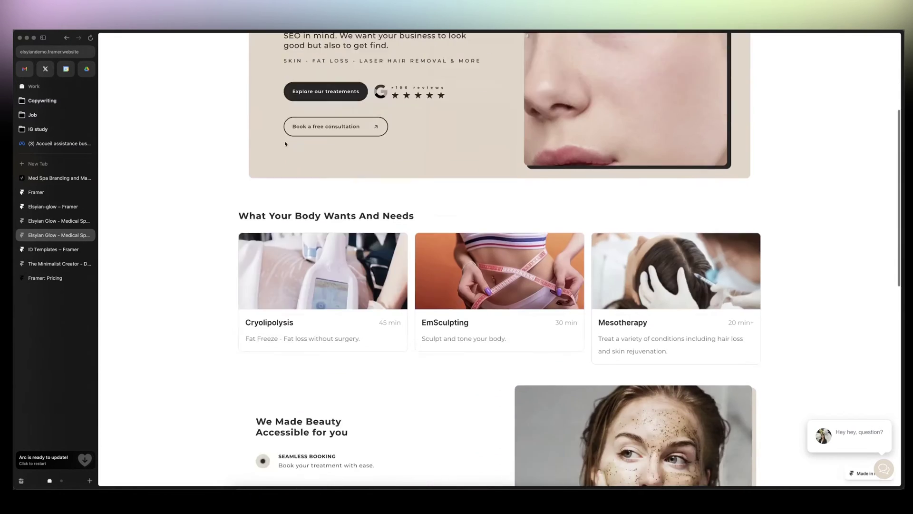
pyautogui.scroll(-10, 285, 141)
pyautogui.click(77, 52)
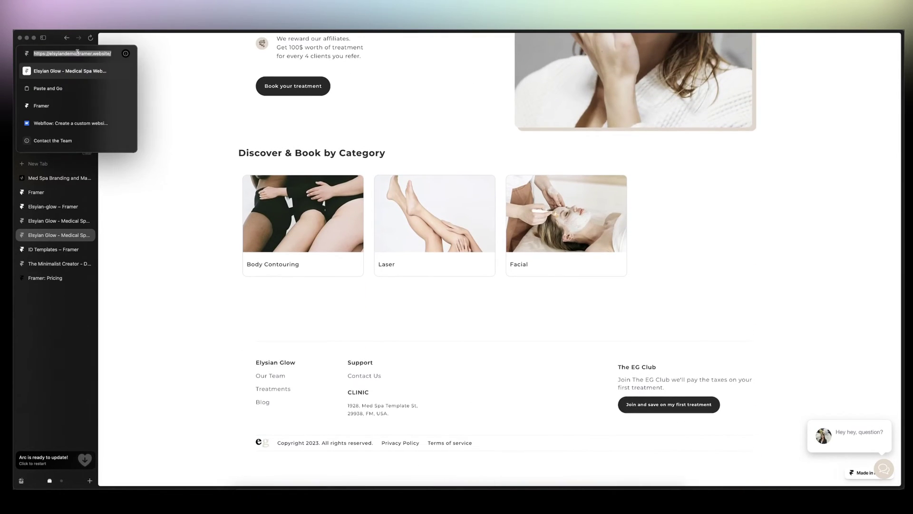
pyautogui.click(122, 53)
pyautogui.scroll(1, 198, 149)
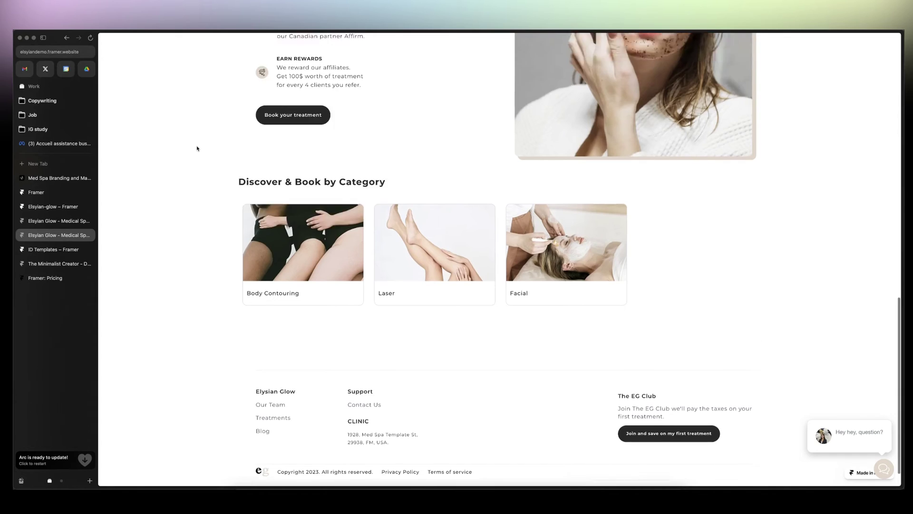
pyautogui.scroll(12, 198, 148)
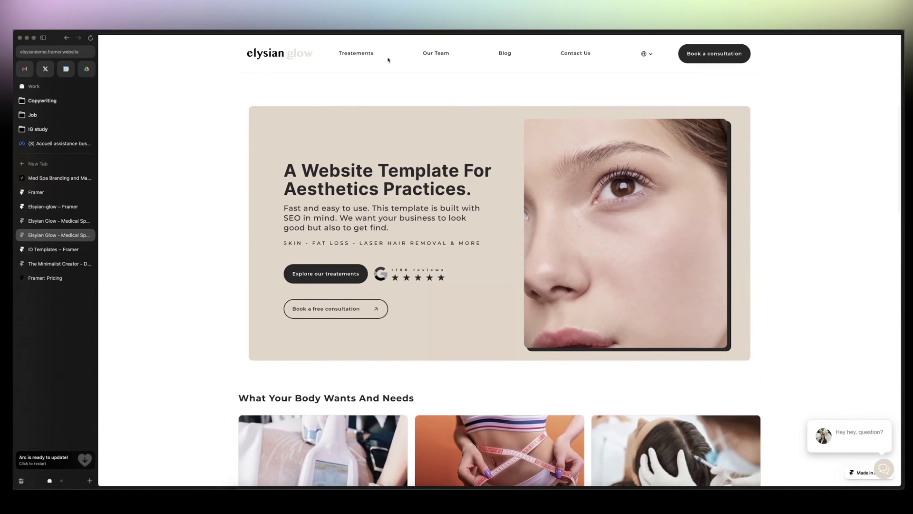
pyautogui.click(360, 59)
pyautogui.scroll(-5, 438, 148)
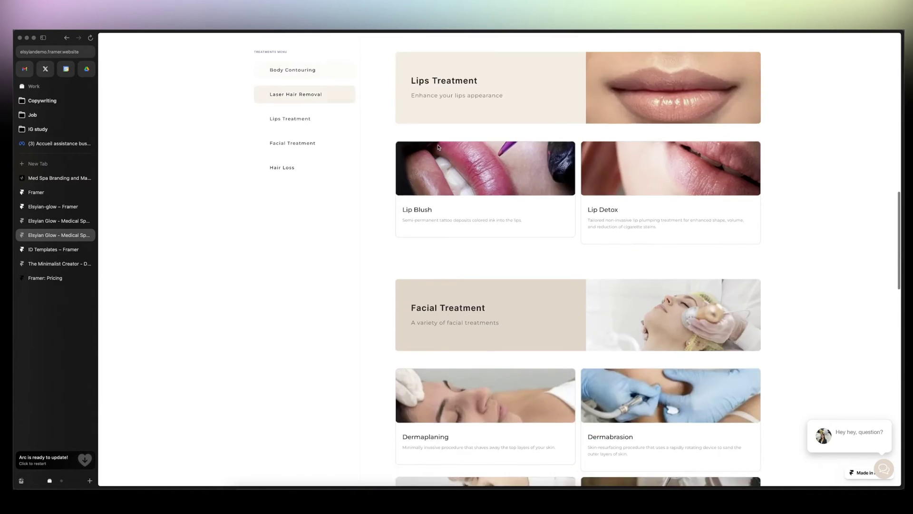
pyautogui.scroll(-5, 439, 148)
pyautogui.scroll(-5, 438, 147)
pyautogui.scroll(-1, 438, 148)
pyautogui.scroll(-3, 438, 147)
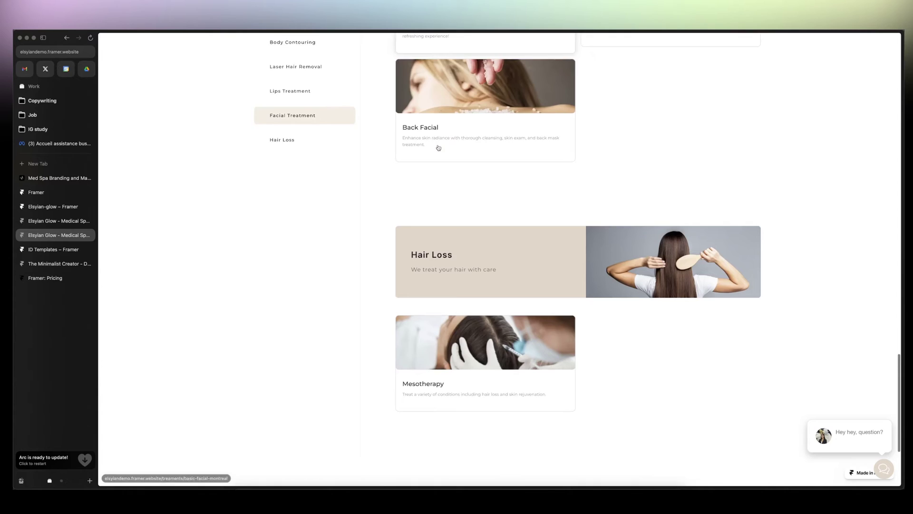
pyautogui.scroll(-3, 439, 148)
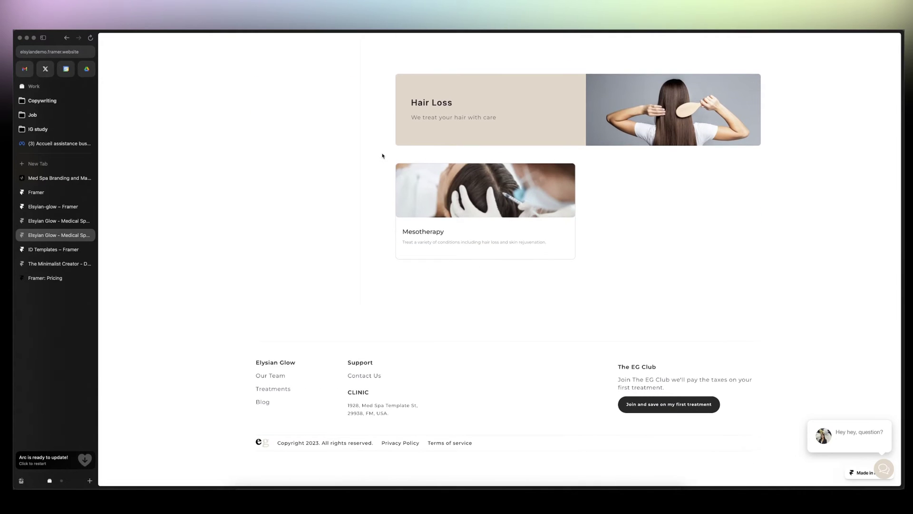
# Close the extra tab, view the demo's Body Contouring treatments page, then return to Framer pricing.
pyautogui.moveTo(57, 235)
pyautogui.click(89, 234)
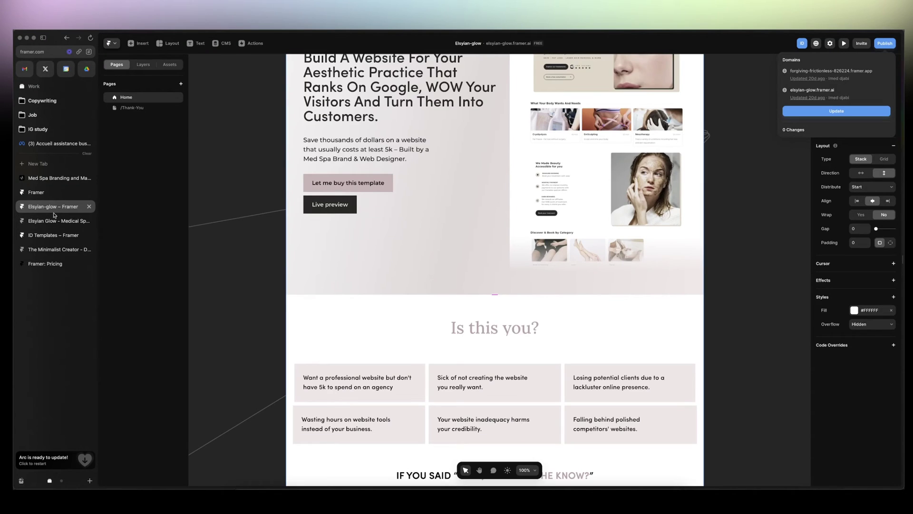
pyautogui.click(79, 220)
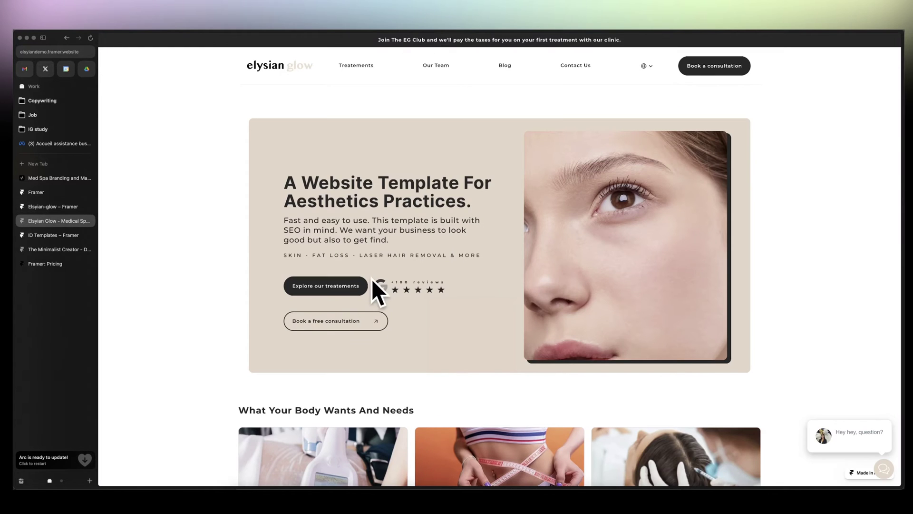
pyautogui.moveTo(374, 65); pyautogui.dragTo(342, 65)
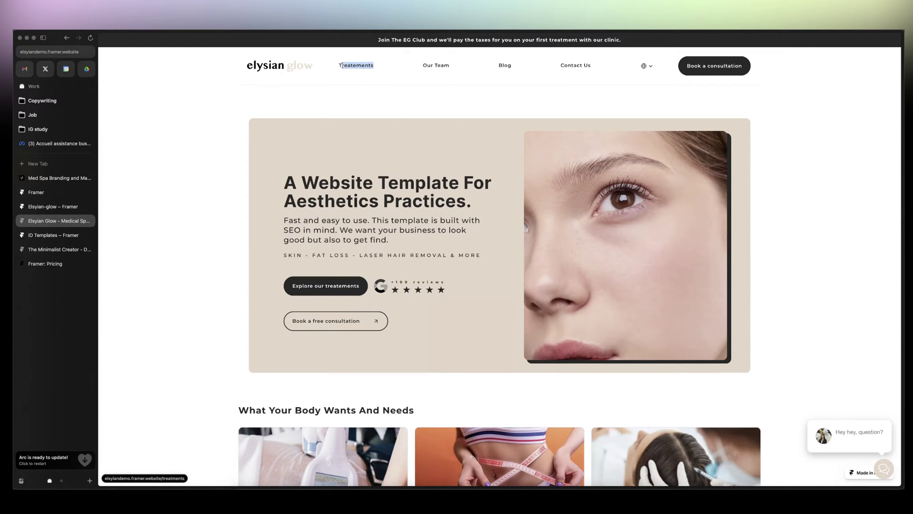
pyautogui.click(363, 83)
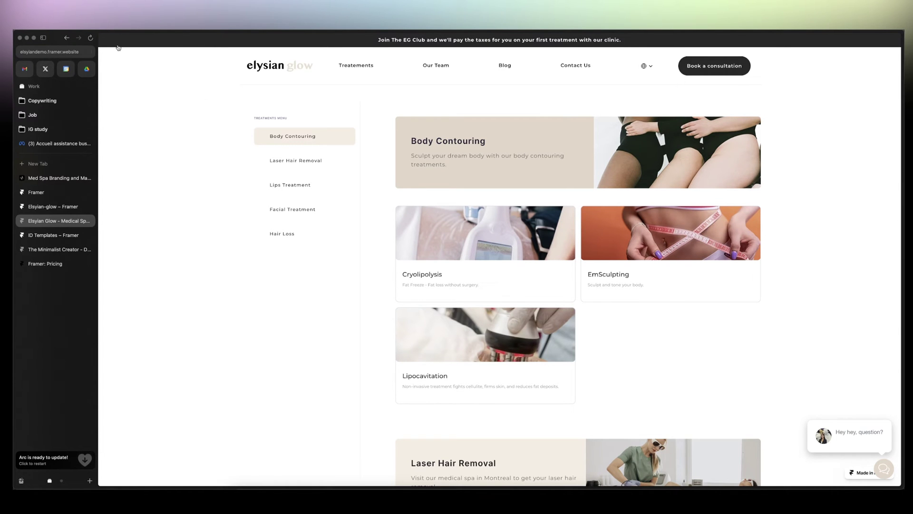
pyautogui.click(51, 264)
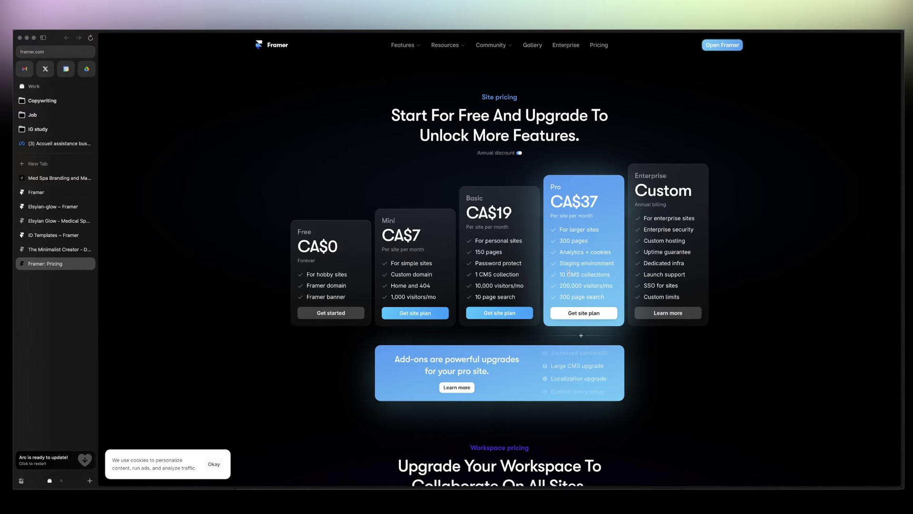
# On the live Elysian Glow site, view the Cryolipolysis treatment details.
pyautogui.click(45, 209)
pyautogui.click(82, 220)
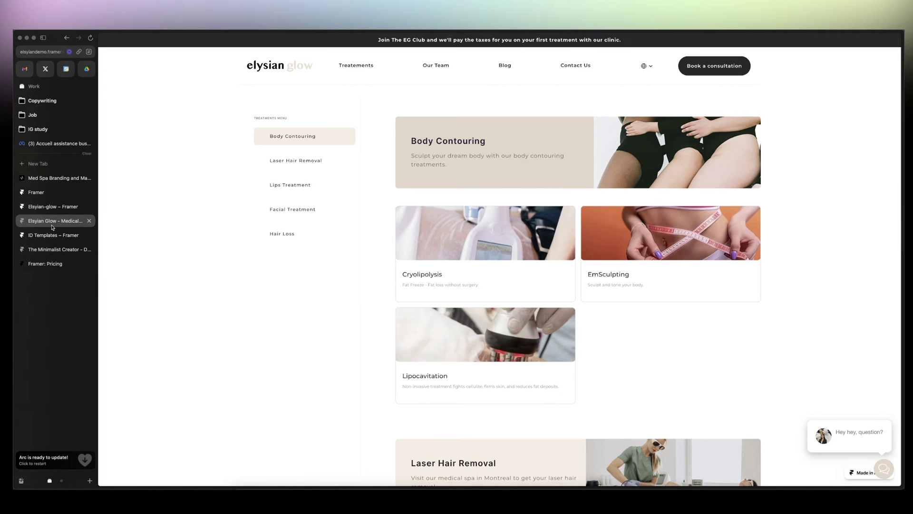
pyautogui.click(484, 244)
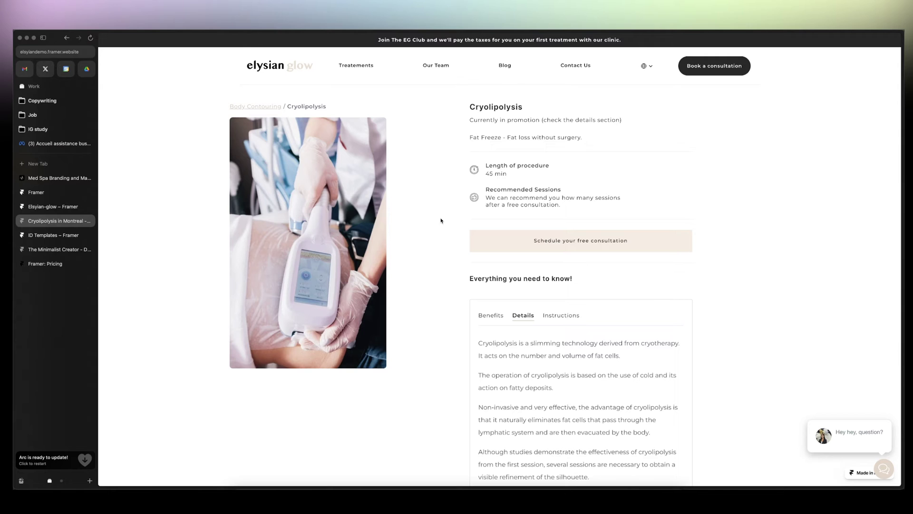
pyautogui.doubleClick(287, 110)
pyautogui.click(461, 129)
# Browse the demo blog and its med-spa blogging article, then go back to the homepage.
pyautogui.click(512, 66)
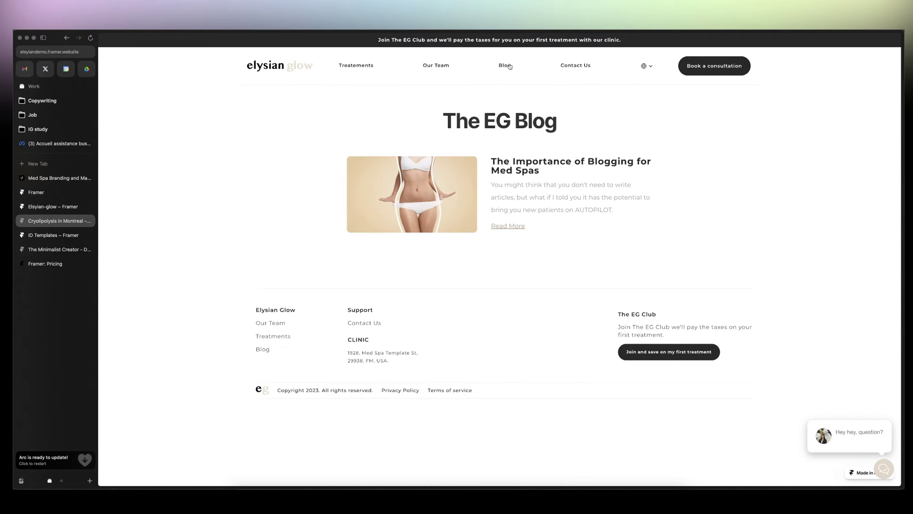
pyautogui.click(508, 227)
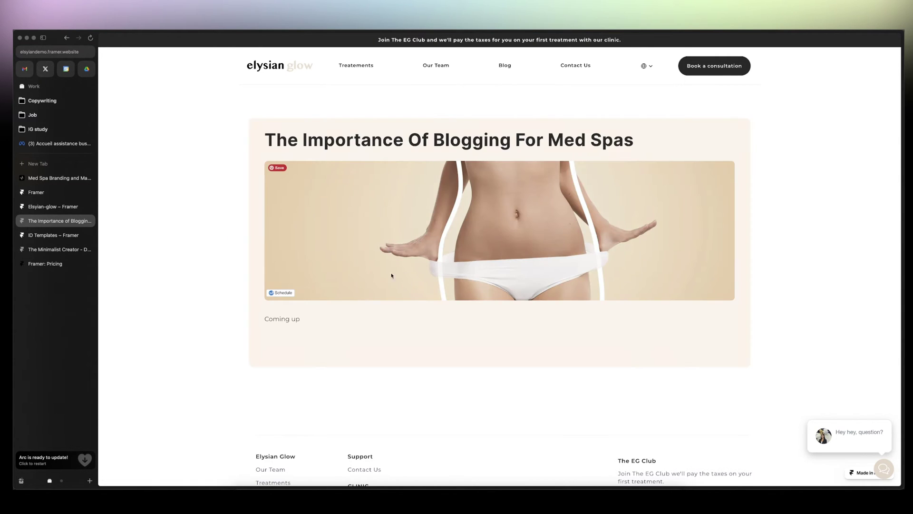
pyautogui.click(278, 71)
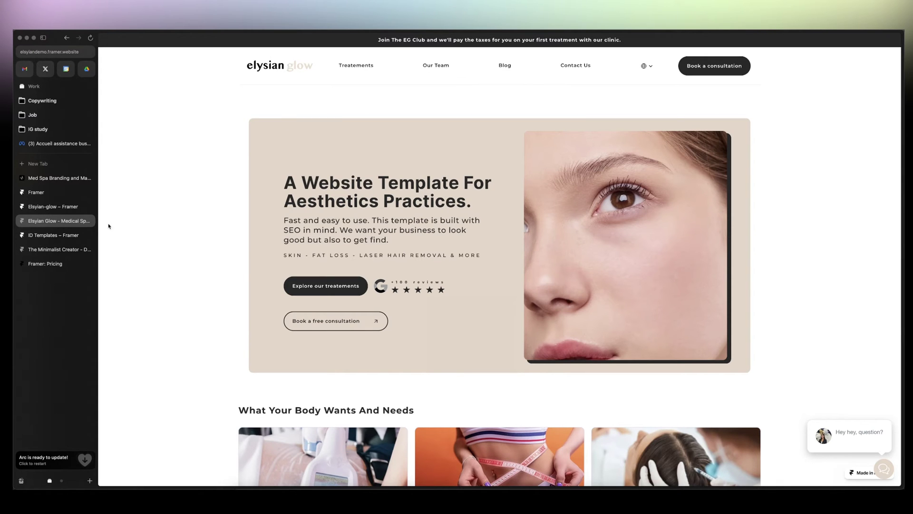
# Highlight the Basic plan's 10,000 visitors/mo limit on Framer pricing, then switch to ID Templates.
pyautogui.click(44, 264)
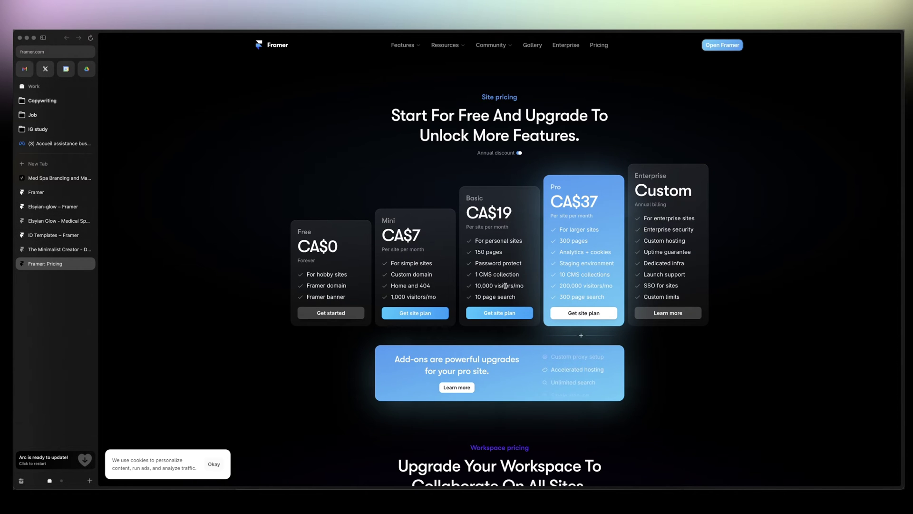
pyautogui.moveTo(471, 288); pyautogui.dragTo(528, 287)
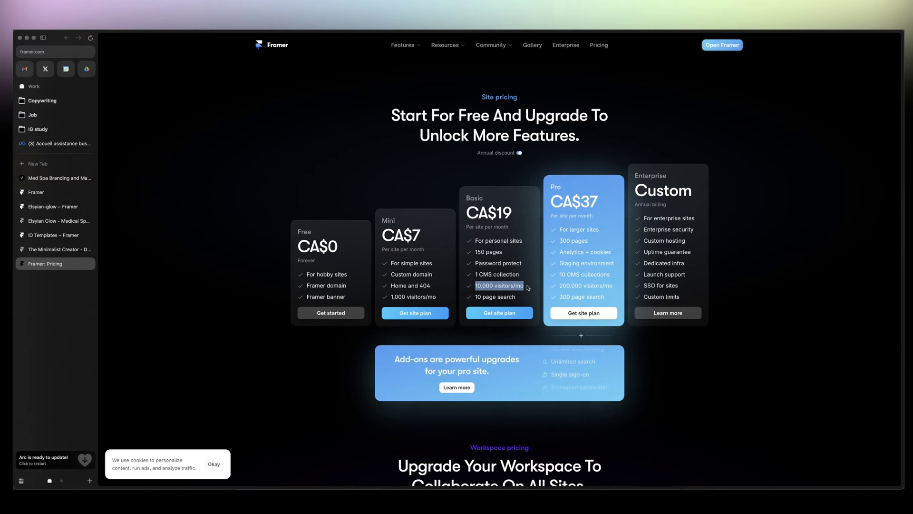
pyautogui.click(579, 247)
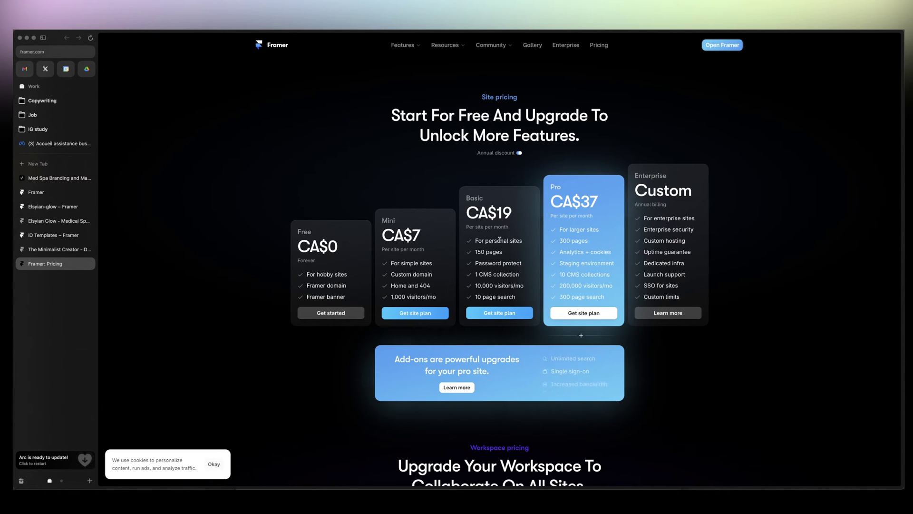
pyautogui.click(75, 221)
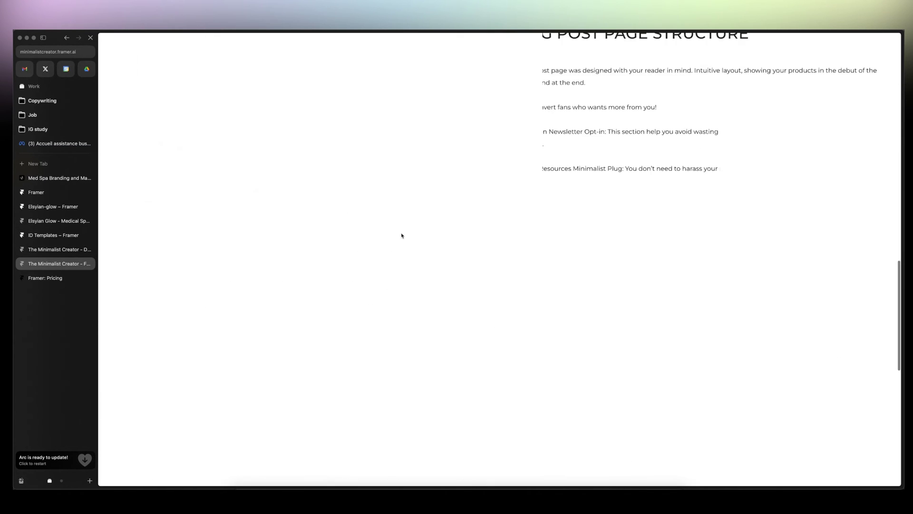
pyautogui.scroll(-15, 401, 236)
pyautogui.scroll(15, 402, 236)
pyautogui.scroll(10, 402, 235)
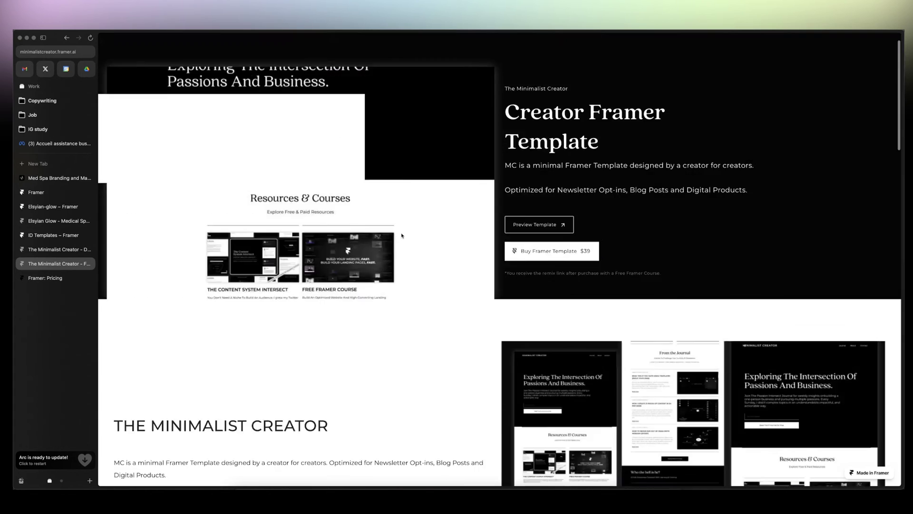
pyautogui.scroll(2, 428, 234)
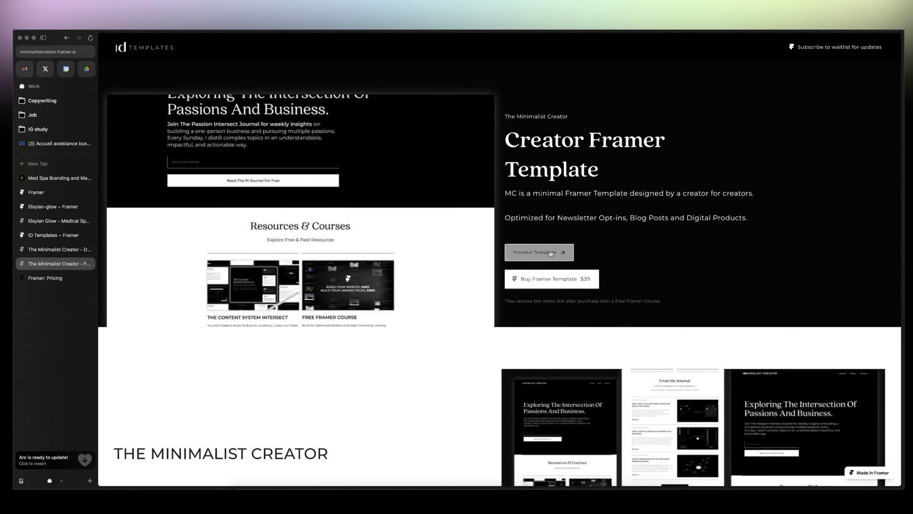
# Browse the Minimalist Creator mc-demo site twice, ending back on Framer's pricing page.
pyautogui.click(40, 249)
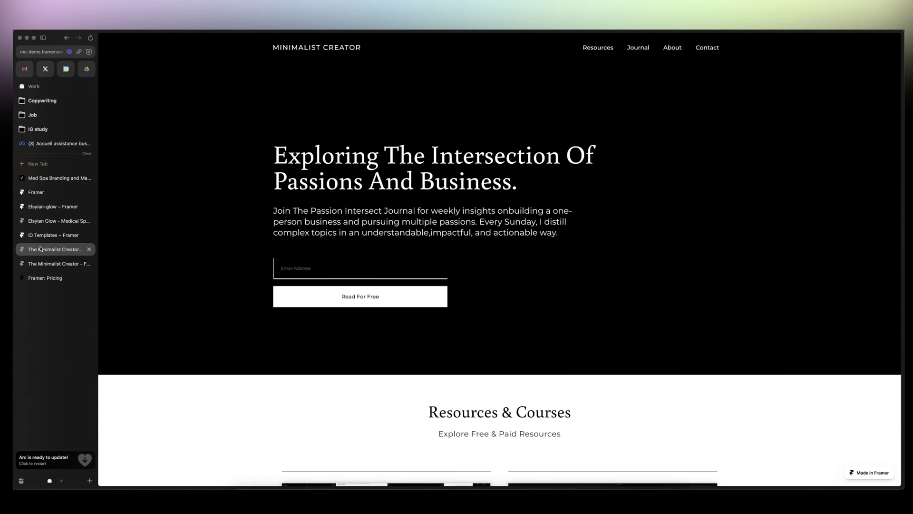
pyautogui.scroll(-10, 399, 187)
pyautogui.scroll(-6, 399, 188)
pyautogui.scroll(-5, 400, 187)
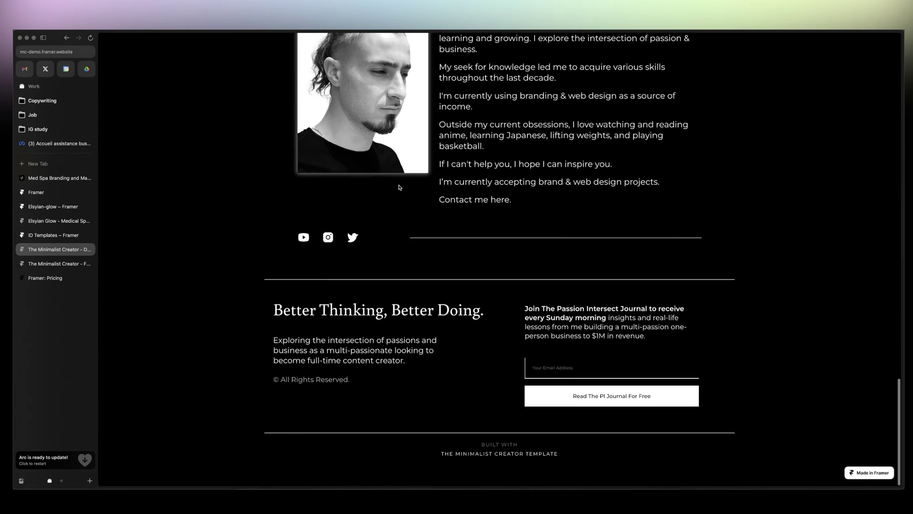
pyautogui.scroll(10, 253, 210)
pyautogui.scroll(3, 255, 212)
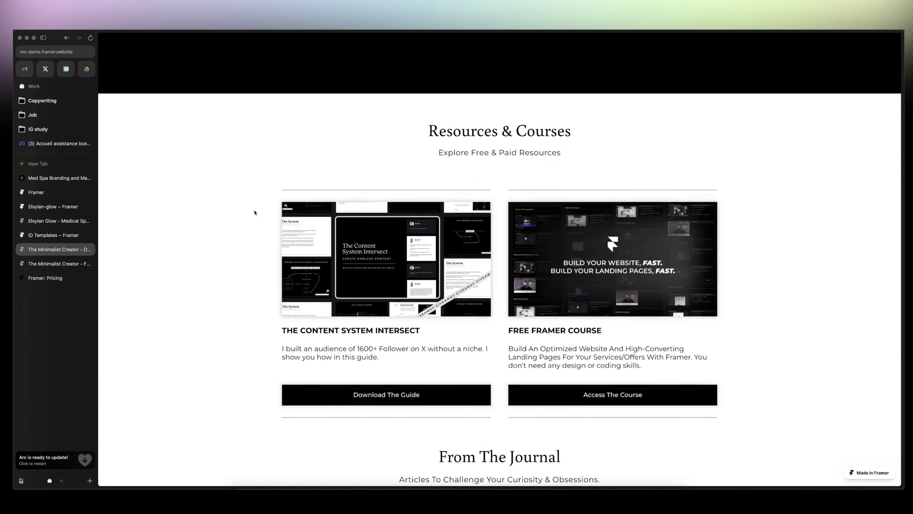
pyautogui.scroll(3, 255, 213)
pyautogui.scroll(1, 255, 212)
pyautogui.click(47, 277)
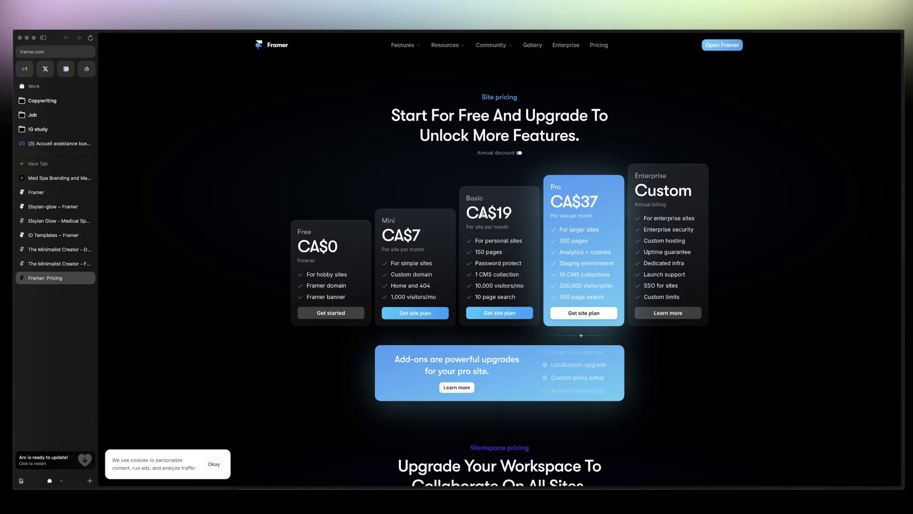
pyautogui.press('super+alt+Up')
pyautogui.press('super+alt+Up')
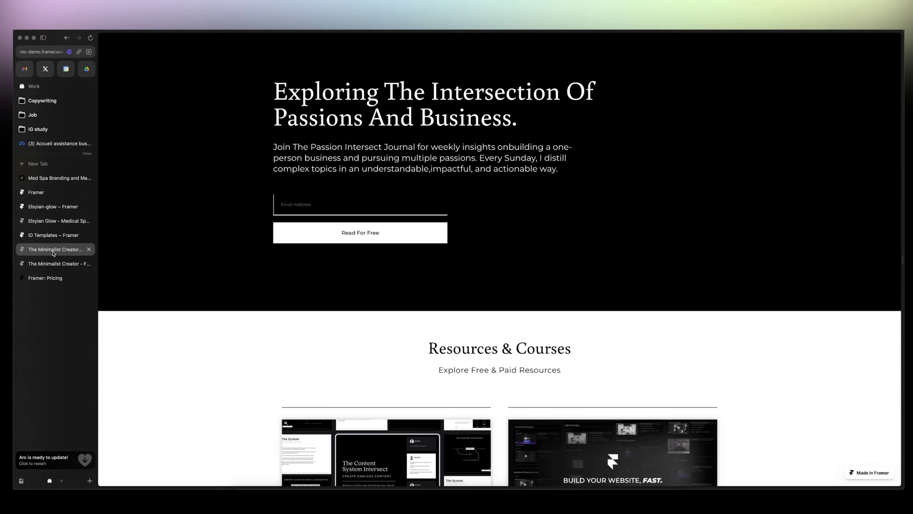
pyautogui.scroll(-1, 455, 286)
pyautogui.scroll(-5, 455, 285)
pyautogui.scroll(-5, 454, 286)
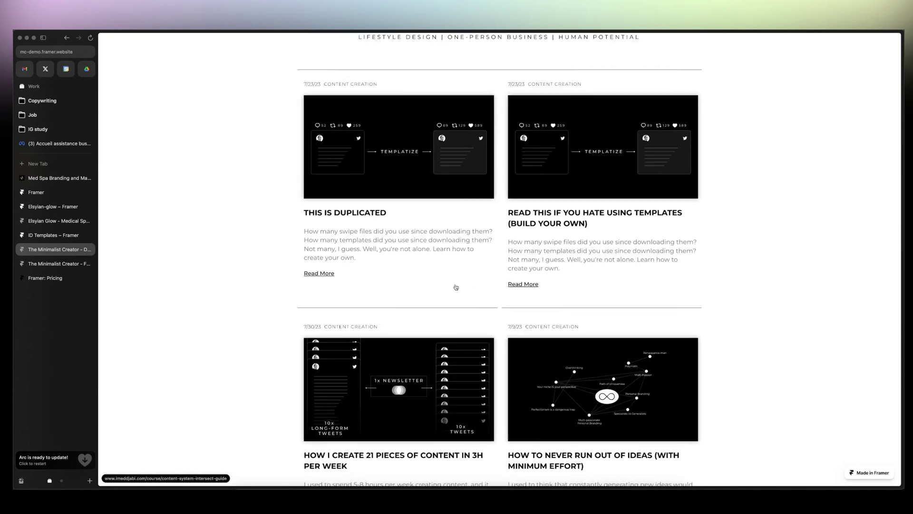
pyautogui.scroll(-3, 456, 287)
pyautogui.scroll(2, 456, 287)
pyautogui.scroll(4, 457, 288)
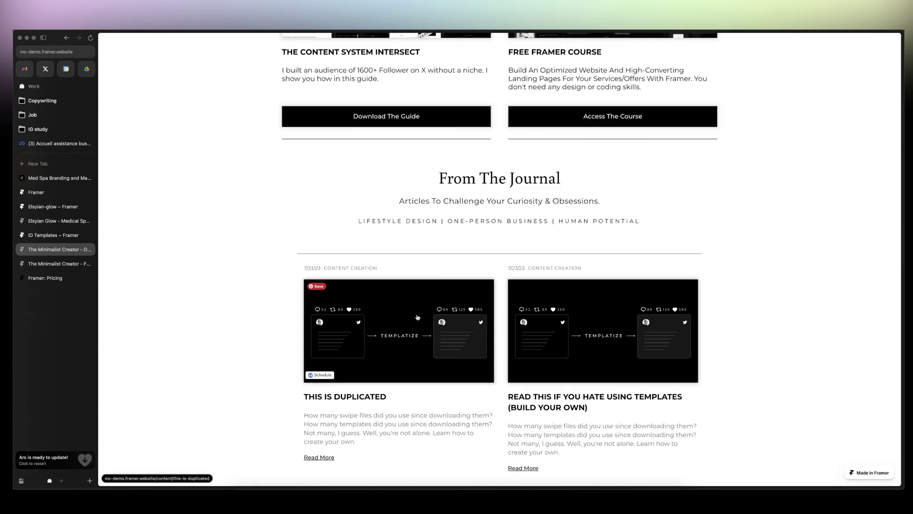
pyautogui.scroll(3, 418, 317)
pyautogui.scroll(2, 418, 314)
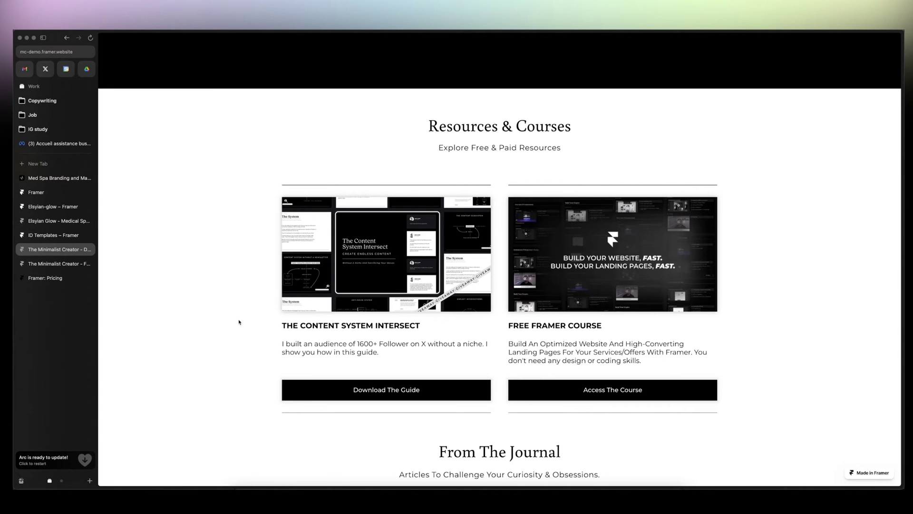
pyautogui.click(79, 277)
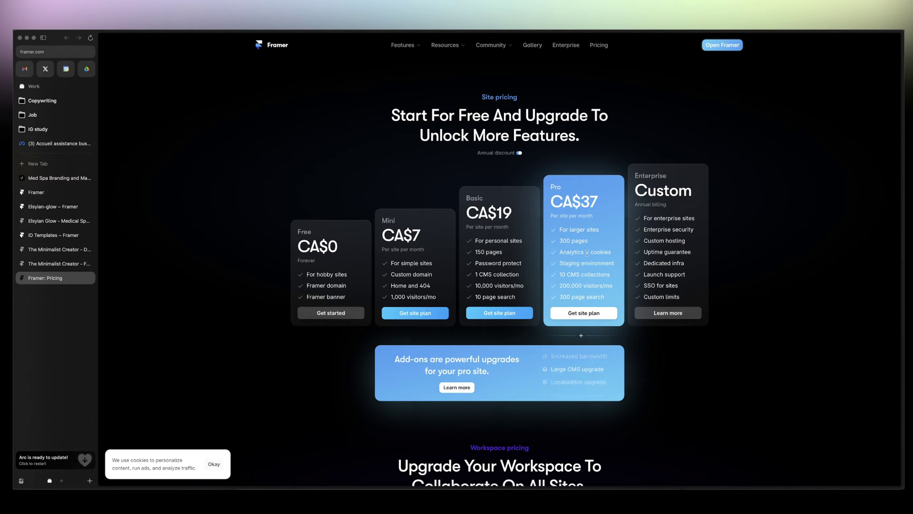
pyautogui.click(57, 264)
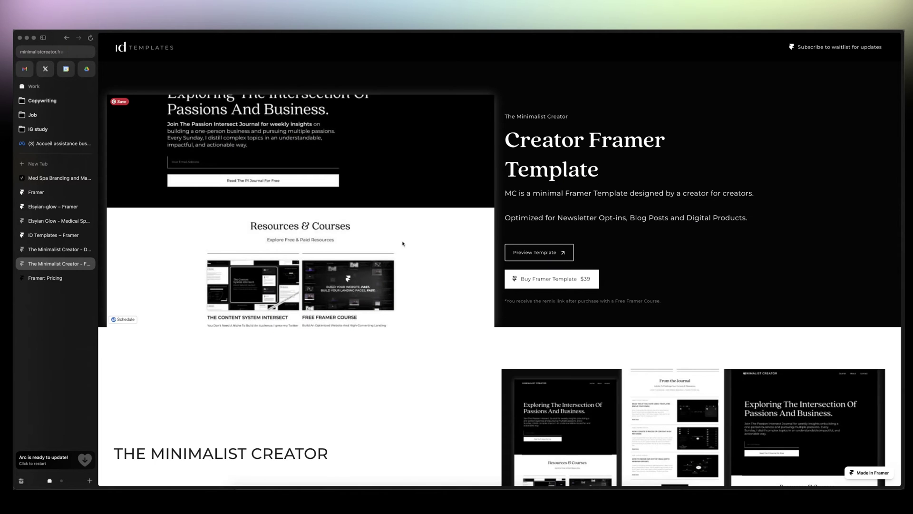
pyautogui.click(46, 248)
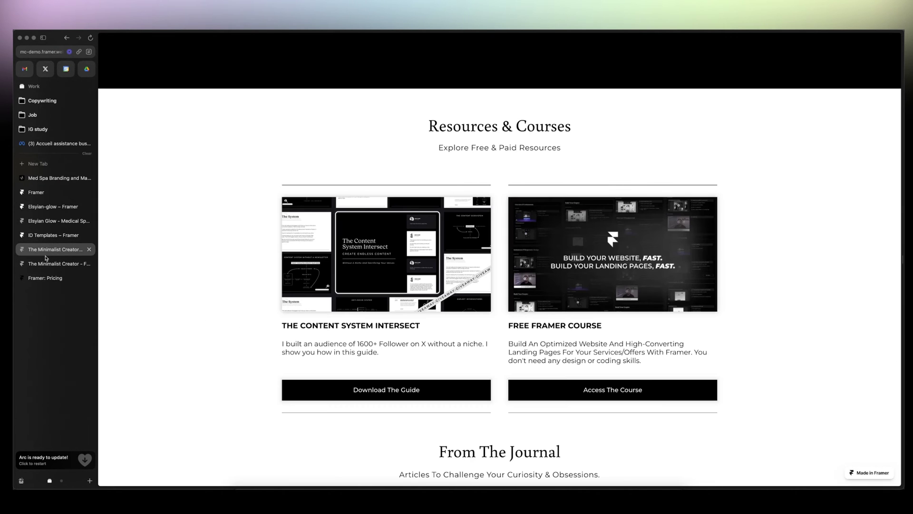
pyautogui.click(40, 192)
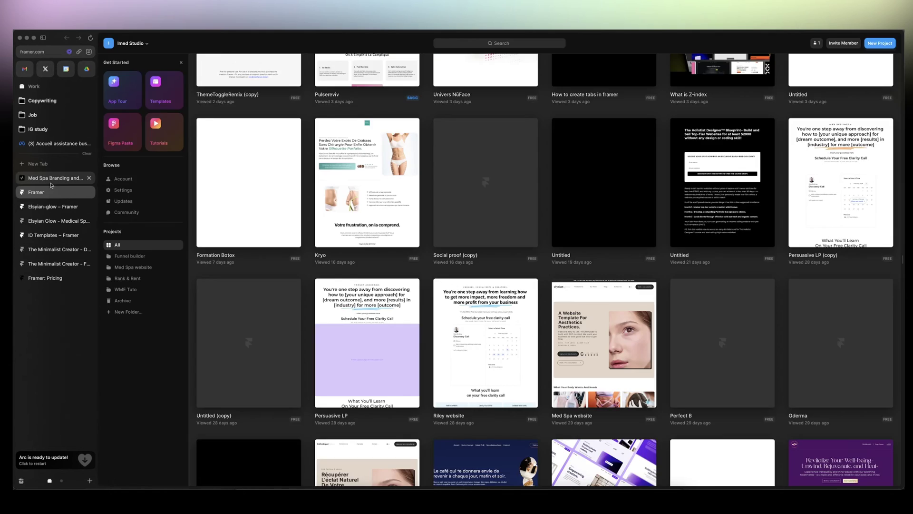
pyautogui.click(51, 177)
pyautogui.scroll(10, 229, 210)
pyautogui.scroll(10, 229, 209)
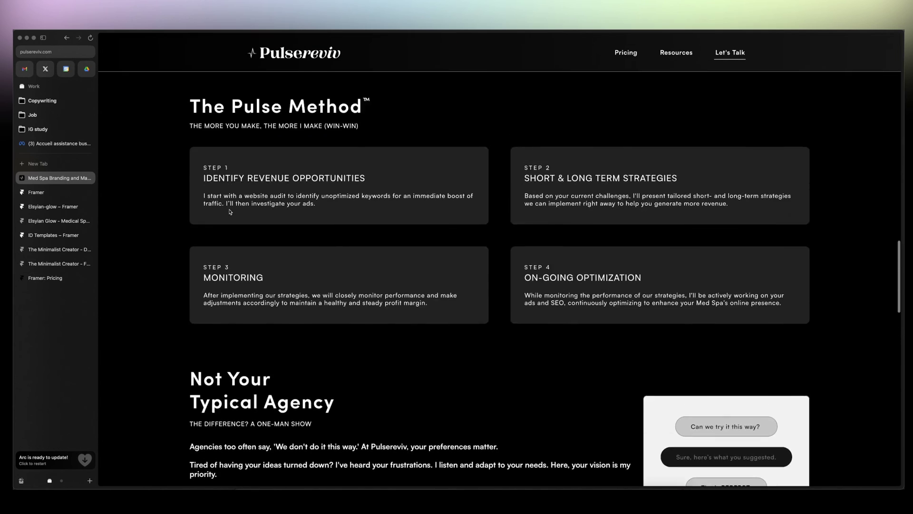
pyautogui.scroll(10, 228, 210)
pyautogui.scroll(5, 228, 210)
pyautogui.scroll(-3, 229, 210)
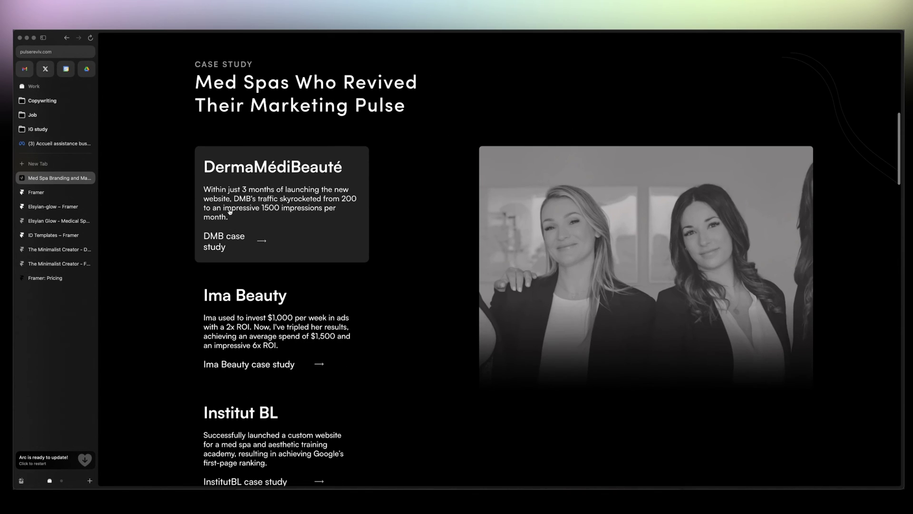
pyautogui.scroll(1, 250, 209)
pyautogui.scroll(3, 250, 209)
pyautogui.scroll(3, 250, 209)
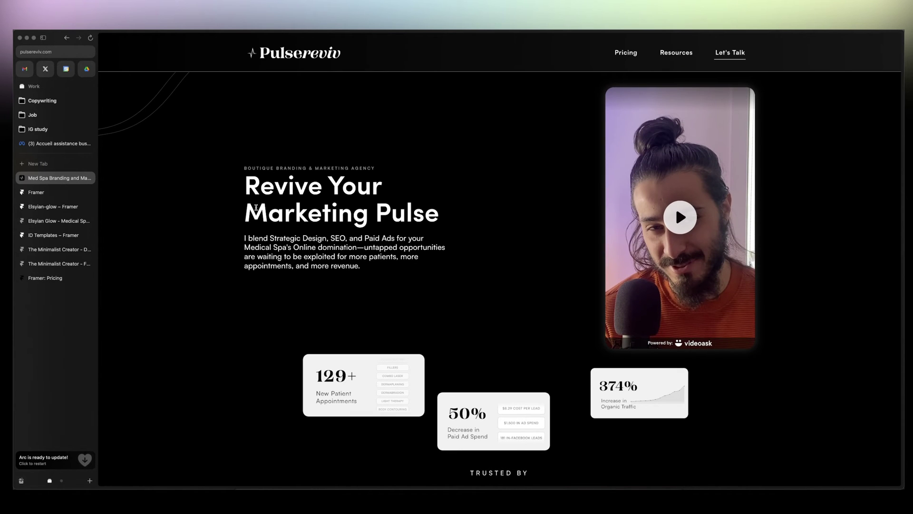
pyautogui.scroll(-1, 256, 208)
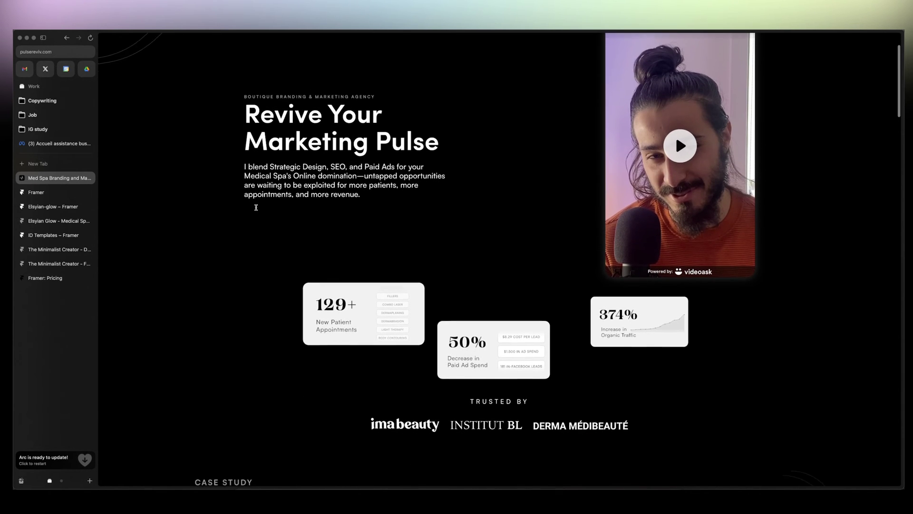
pyautogui.scroll(-3, 256, 207)
pyautogui.scroll(-4, 255, 210)
pyautogui.scroll(-2, 285, 243)
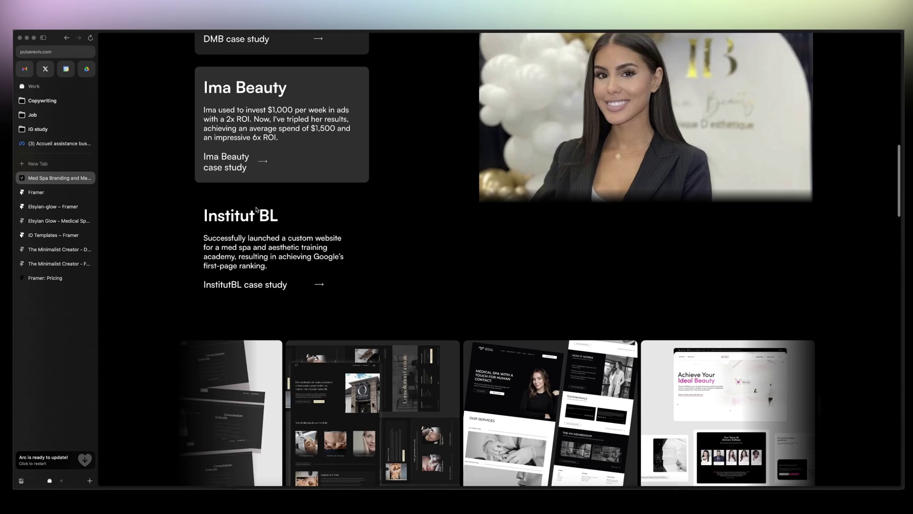
pyautogui.scroll(-4, 336, 293)
pyautogui.scroll(-1, 337, 293)
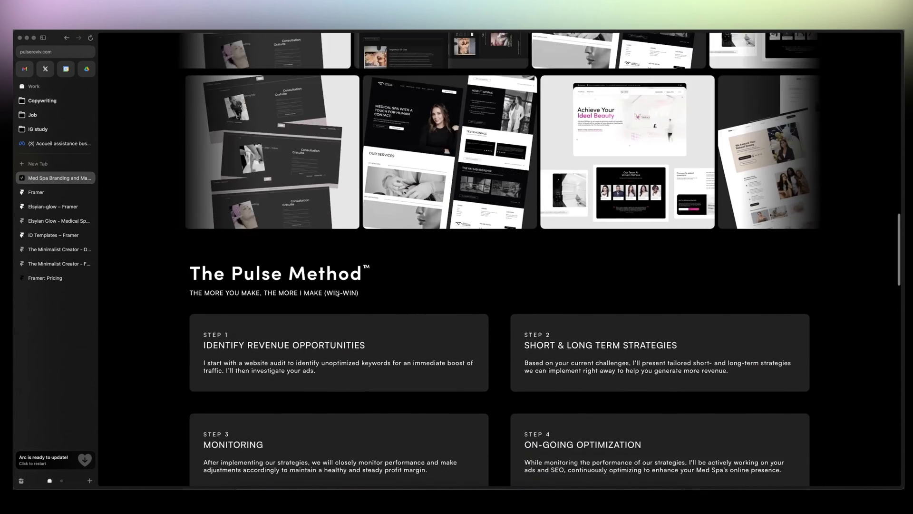
pyautogui.scroll(-2, 336, 293)
pyautogui.scroll(-3, 337, 292)
pyautogui.scroll(-2, 335, 293)
pyautogui.scroll(-5, 336, 292)
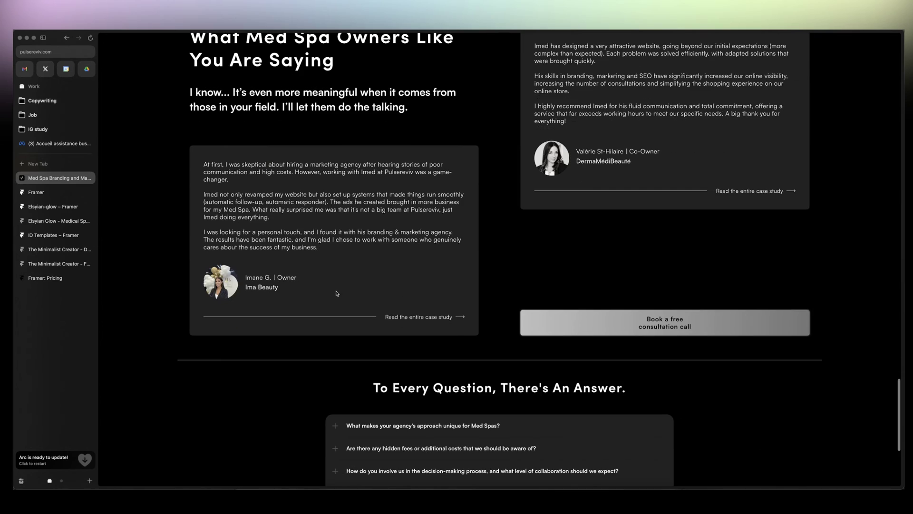
pyautogui.scroll(-1, 336, 293)
pyautogui.scroll(-3, 335, 293)
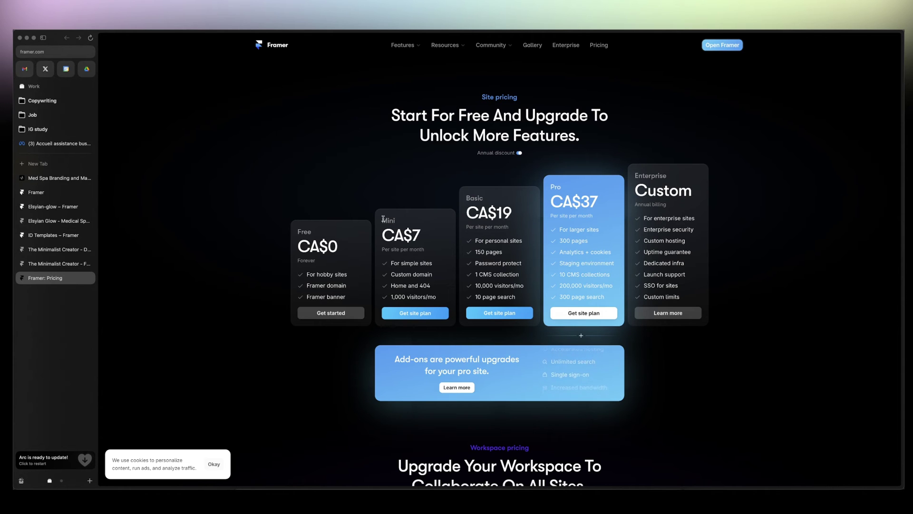
# Highlight the Mini plan name, revisit the Elsyian-glow editor canvas, then return to Framer pricing.
pyautogui.moveTo(382, 220); pyautogui.dragTo(404, 227)
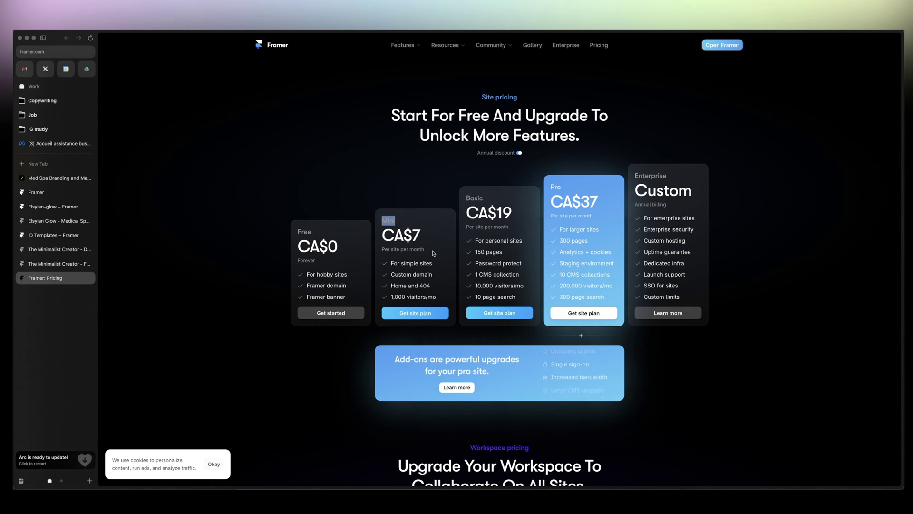
pyautogui.click(383, 221)
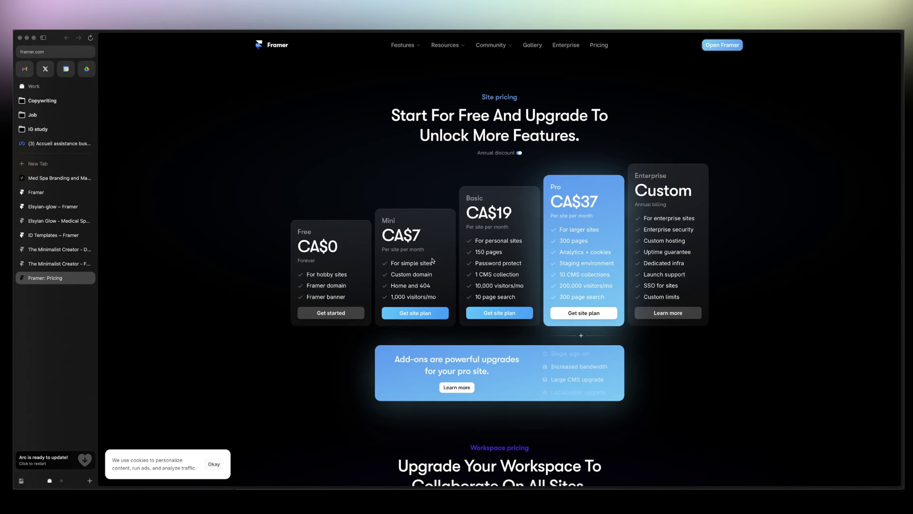
pyautogui.hotkey('ctrl', 'Tab')
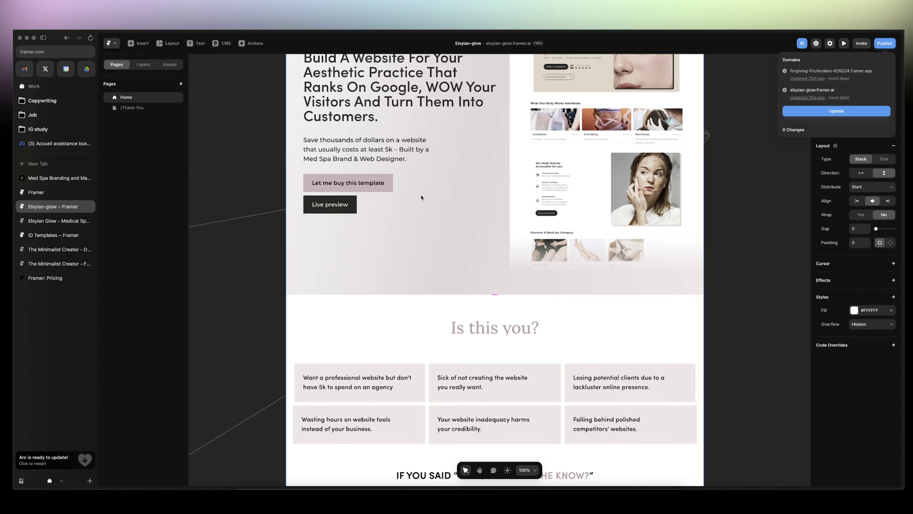
pyautogui.press('Escape')
pyautogui.scroll(5, 422, 198)
pyautogui.scroll(-10, 421, 198)
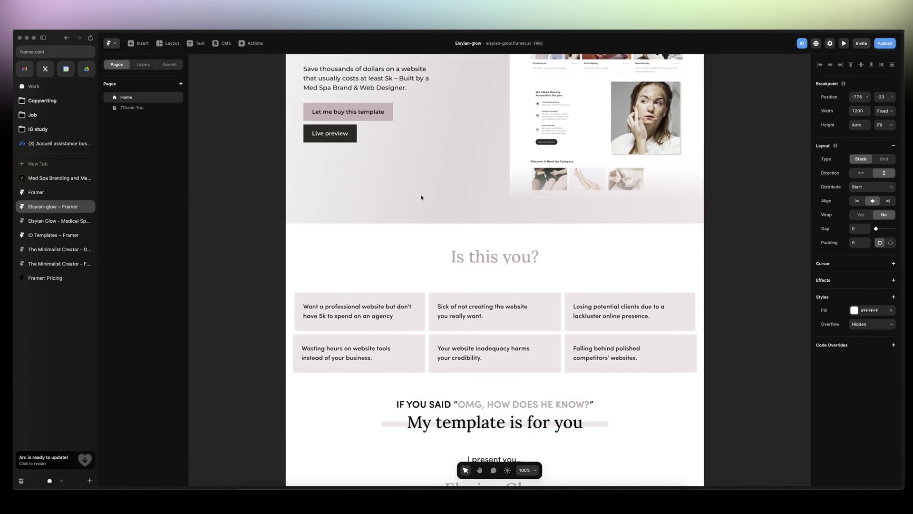
pyautogui.scroll(-5, 421, 198)
pyautogui.scroll(-5, 421, 198)
pyautogui.scroll(-5, 414, 196)
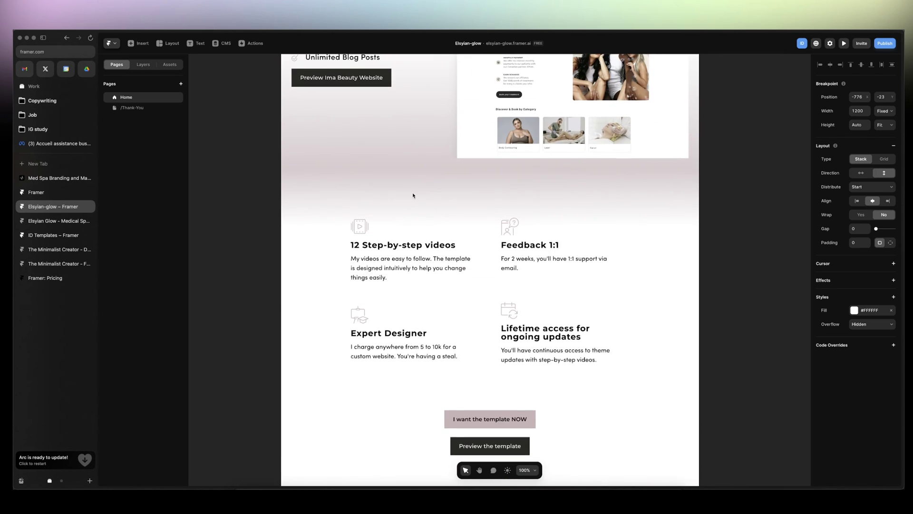
pyautogui.scroll(-5, 414, 195)
pyautogui.scroll(-4, 413, 195)
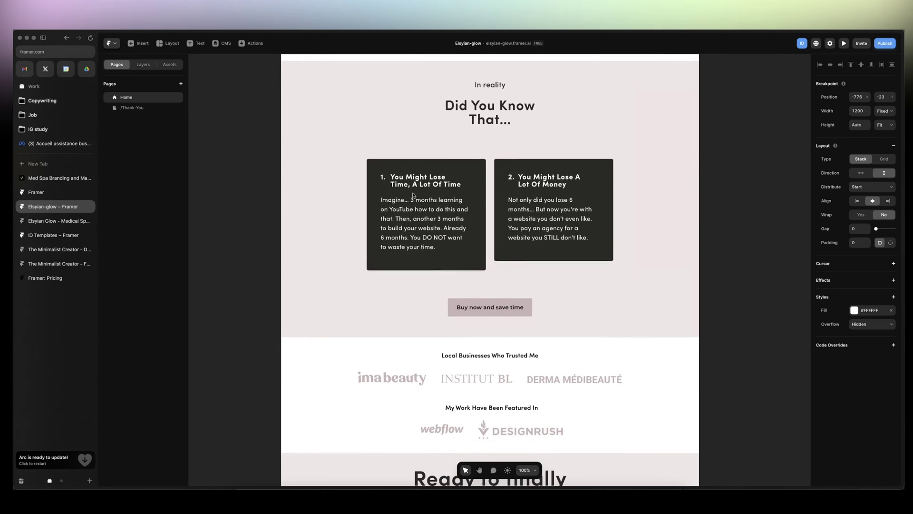
pyautogui.scroll(-2, 412, 195)
pyautogui.scroll(-4, 413, 195)
pyautogui.scroll(-5, 413, 195)
pyautogui.scroll(-5, 413, 195)
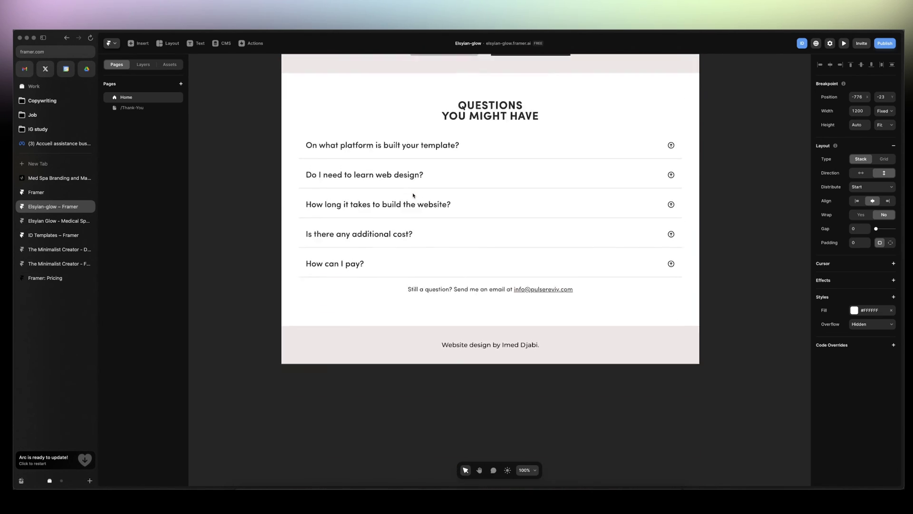
pyautogui.scroll(-2, 413, 195)
pyautogui.scroll(5, 413, 195)
pyautogui.scroll(5, 300, 197)
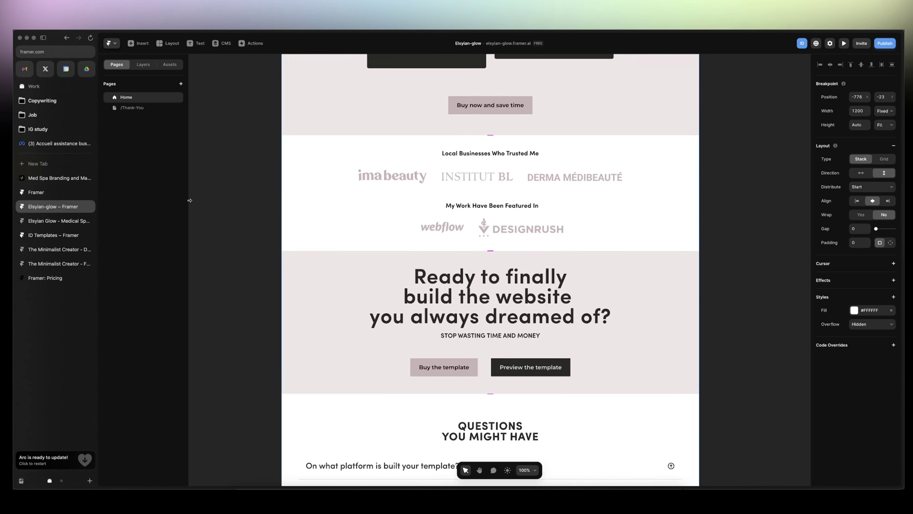
pyautogui.scroll(3, 241, 195)
pyautogui.scroll(4, 241, 194)
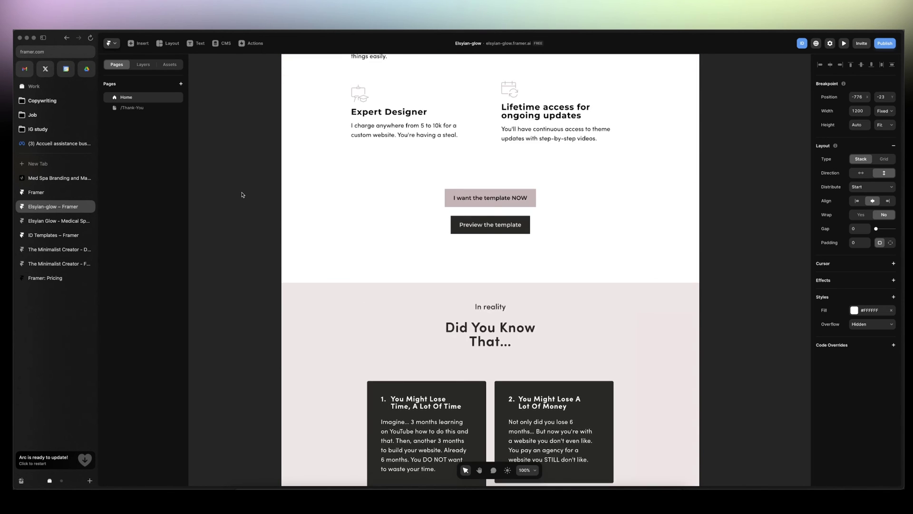
pyautogui.scroll(5, 242, 194)
pyautogui.scroll(2, 242, 194)
pyautogui.scroll(2, 241, 194)
pyautogui.scroll(2, 241, 194)
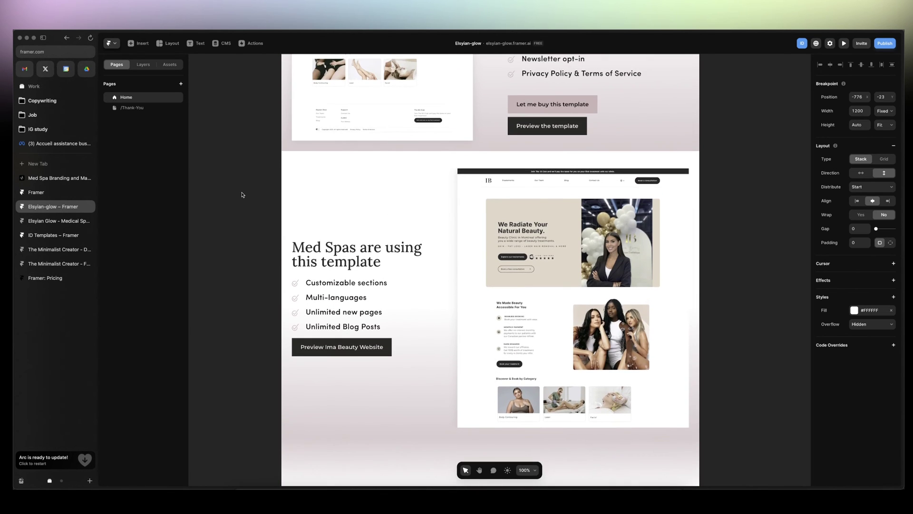
pyautogui.scroll(5, 242, 194)
pyautogui.scroll(3, 241, 194)
pyautogui.scroll(5, 241, 194)
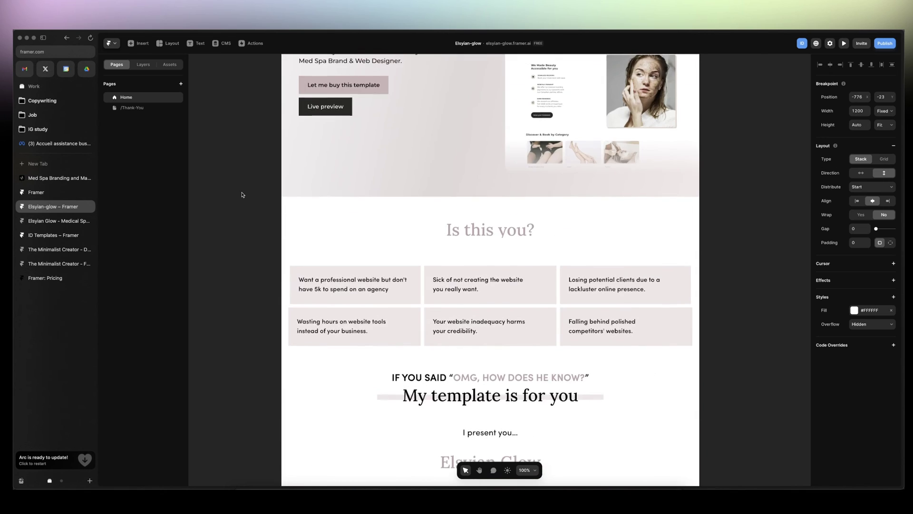
pyautogui.scroll(3, 241, 195)
pyautogui.scroll(3, 241, 194)
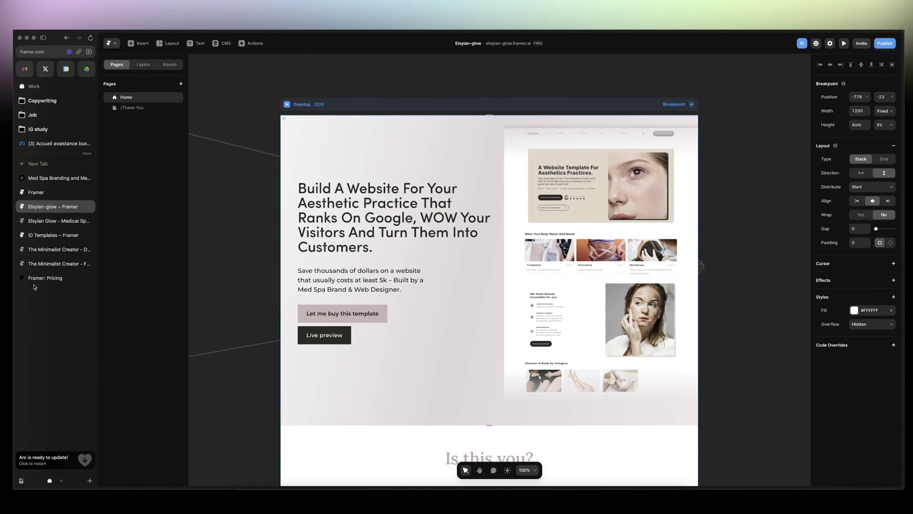
pyautogui.click(67, 277)
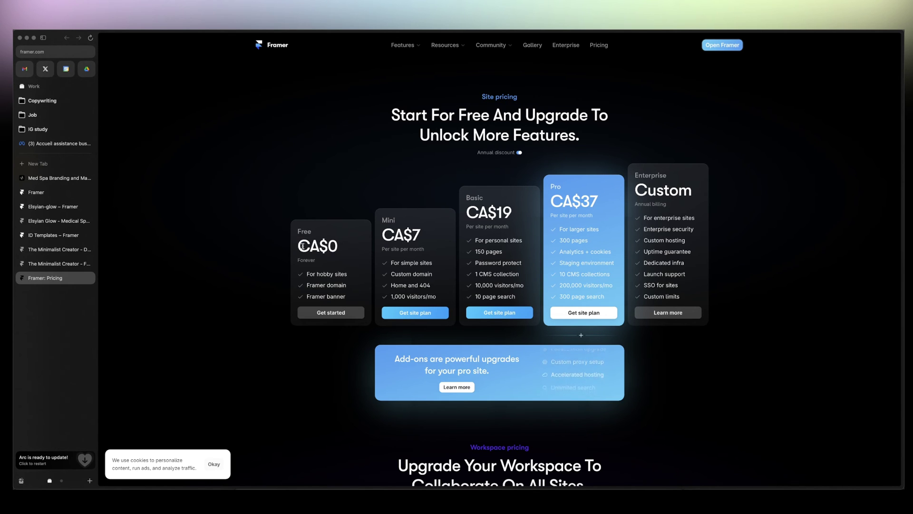
# Highlight the Free plan's CA$0 price and the Mini plan's price on the pricing page.
pyautogui.moveTo(304, 246); pyautogui.dragTo(365, 255)
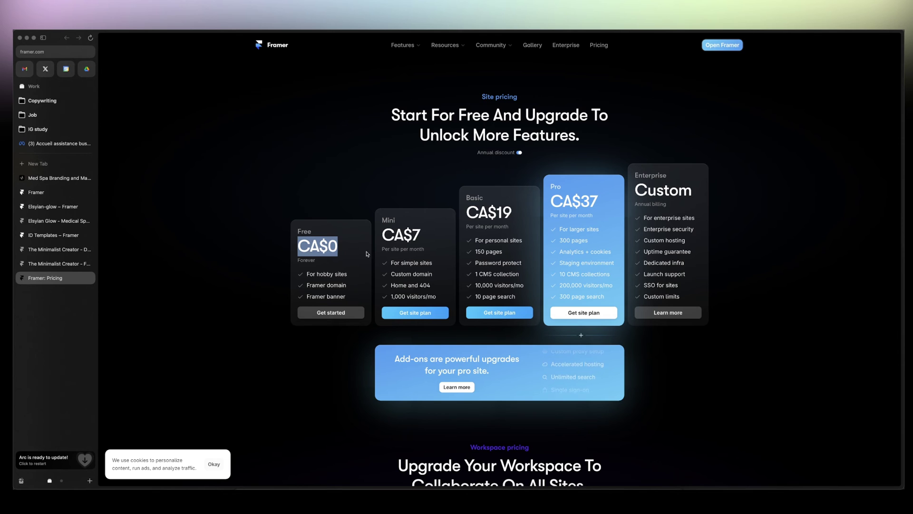
pyautogui.moveTo(299, 229); pyautogui.dragTo(339, 251)
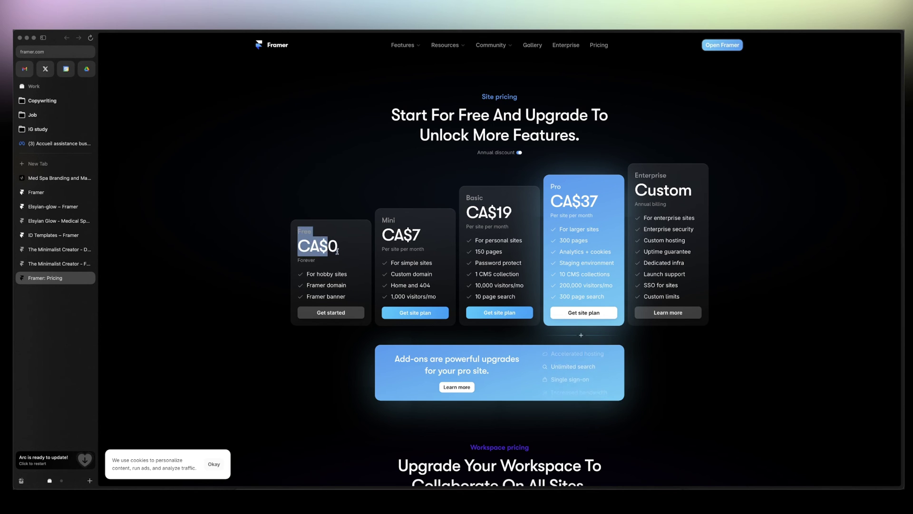
pyautogui.moveTo(383, 218); pyautogui.dragTo(413, 235)
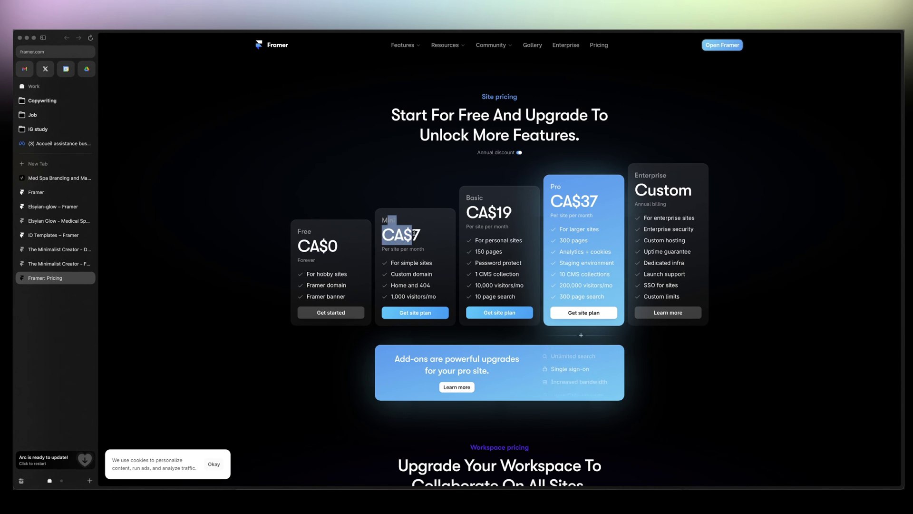
# From the Elsyian-glow editor, use Framer menu > Go to Dashboard to reach the projects dashboard.
pyautogui.click(51, 207)
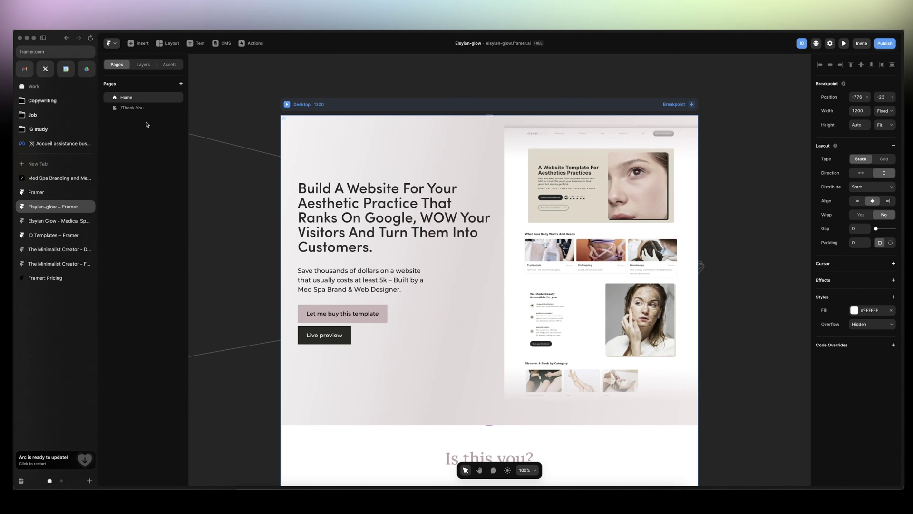
pyautogui.click(110, 45)
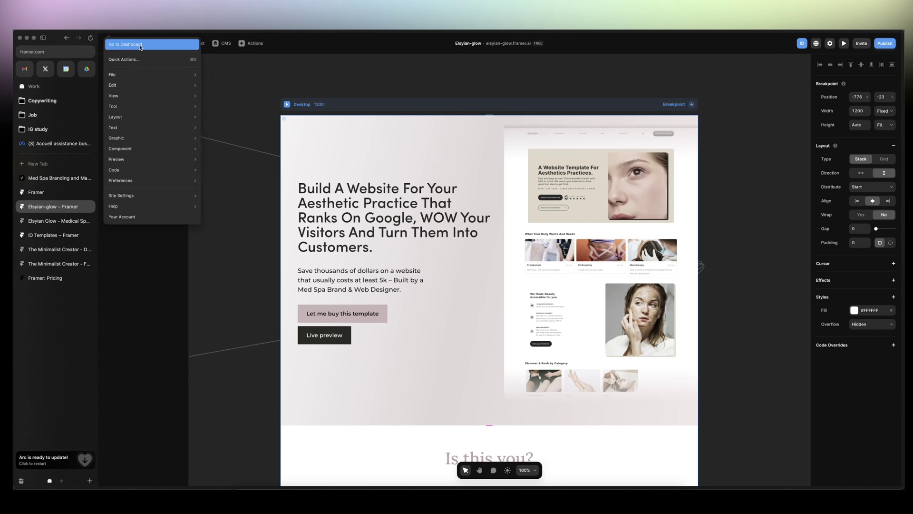
pyautogui.click(141, 46)
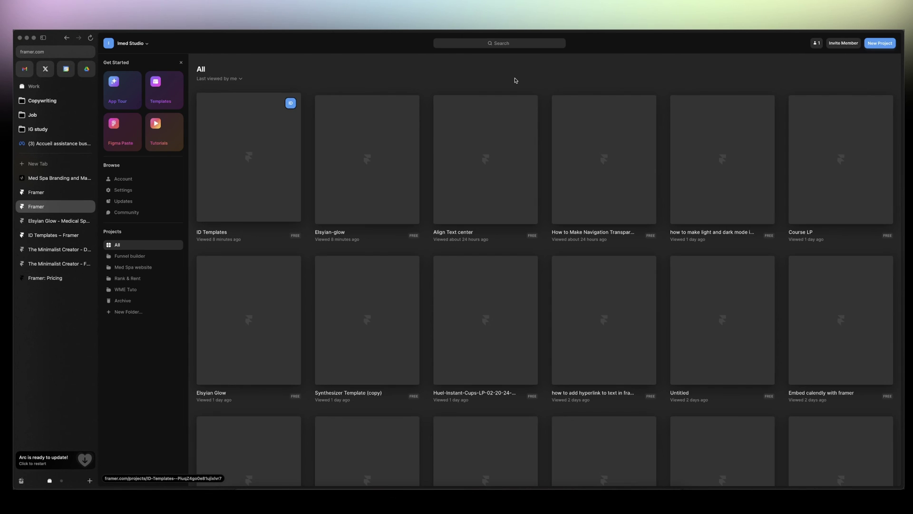
pyautogui.scroll(-1, 545, 151)
pyautogui.scroll(-2, 545, 151)
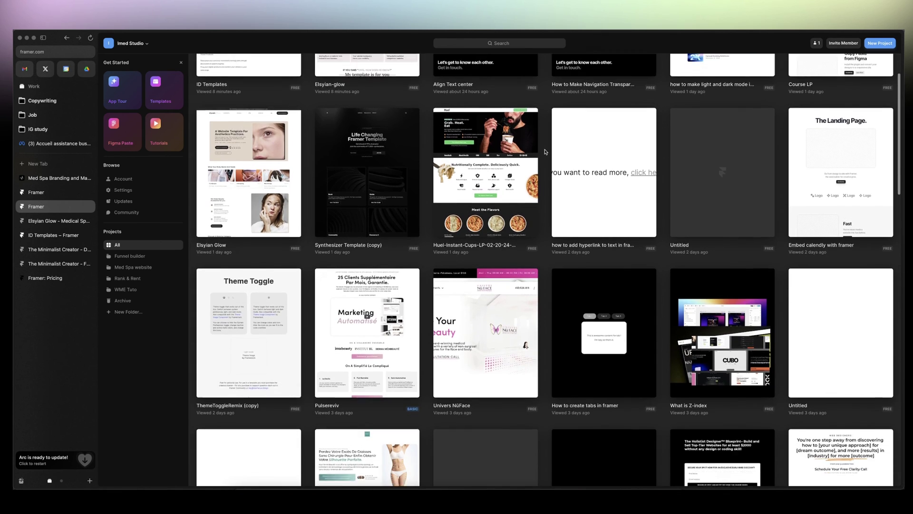
pyautogui.scroll(-1, 545, 151)
pyautogui.scroll(-1, 545, 151)
pyautogui.scroll(-1, 544, 151)
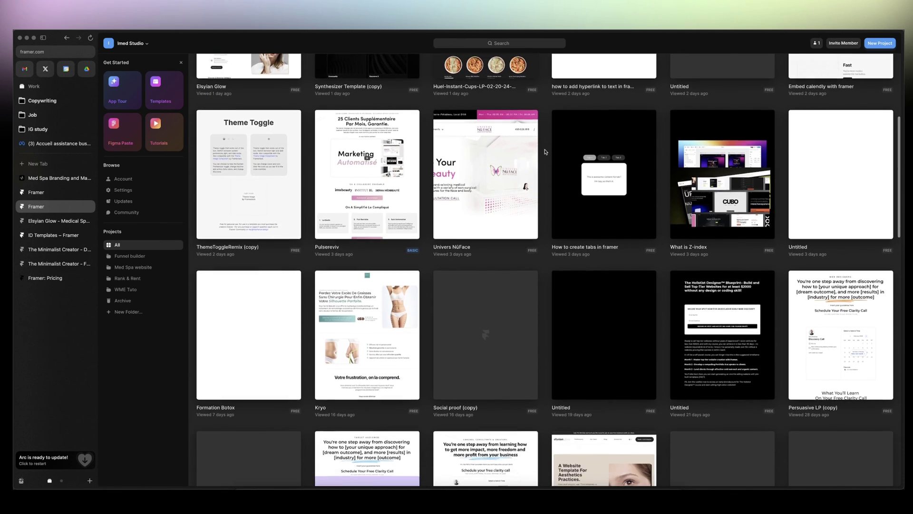
pyautogui.scroll(-1, 544, 152)
pyautogui.scroll(-1, 544, 152)
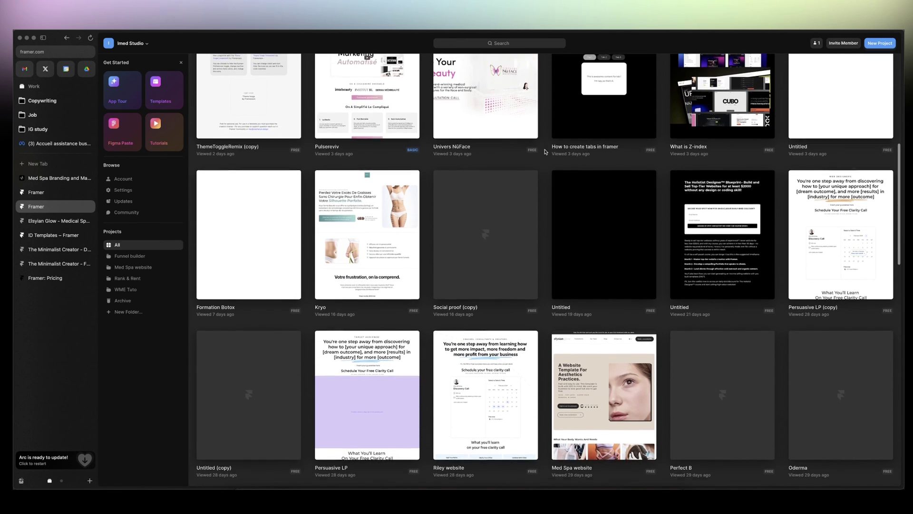
pyautogui.scroll(-1, 675, 166)
pyautogui.moveTo(841, 183)
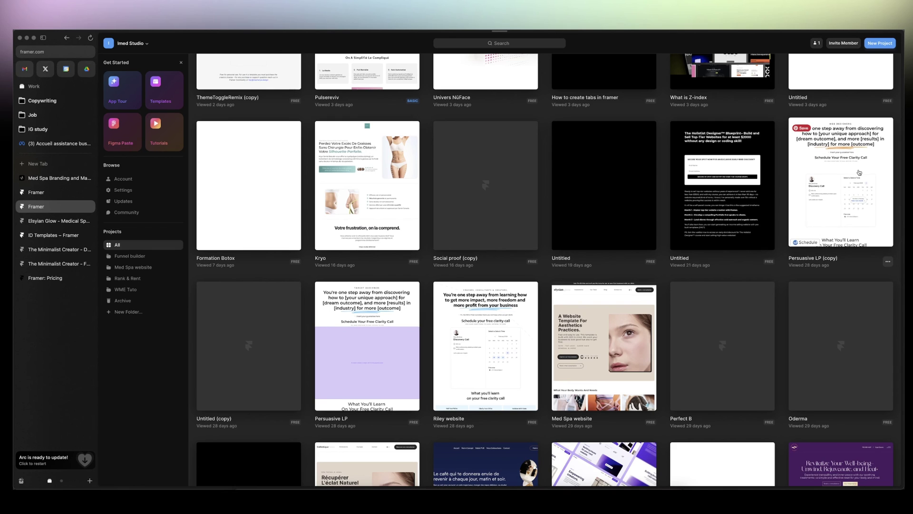
# Open Persuasive LP (copy) and flip through its /LT, /Opt-in, /page and /matt-page pages back to Home.
pyautogui.click(857, 173)
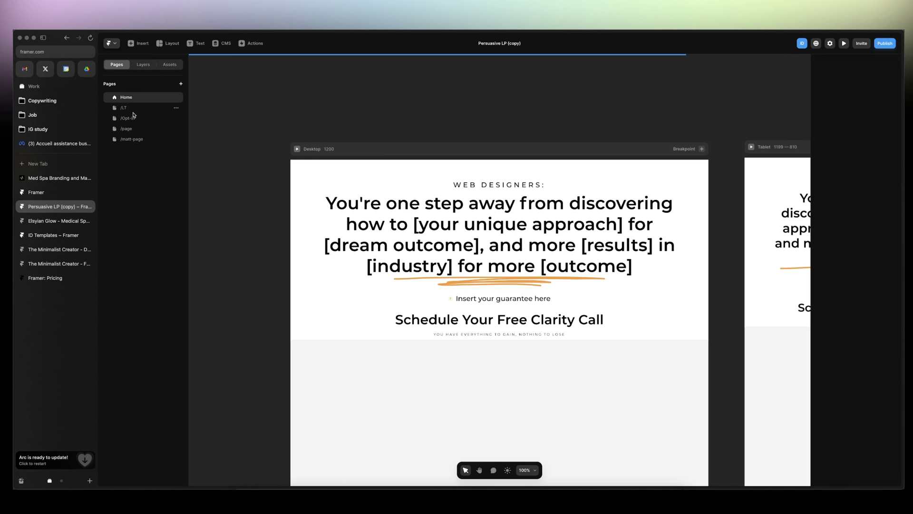
pyautogui.click(134, 109)
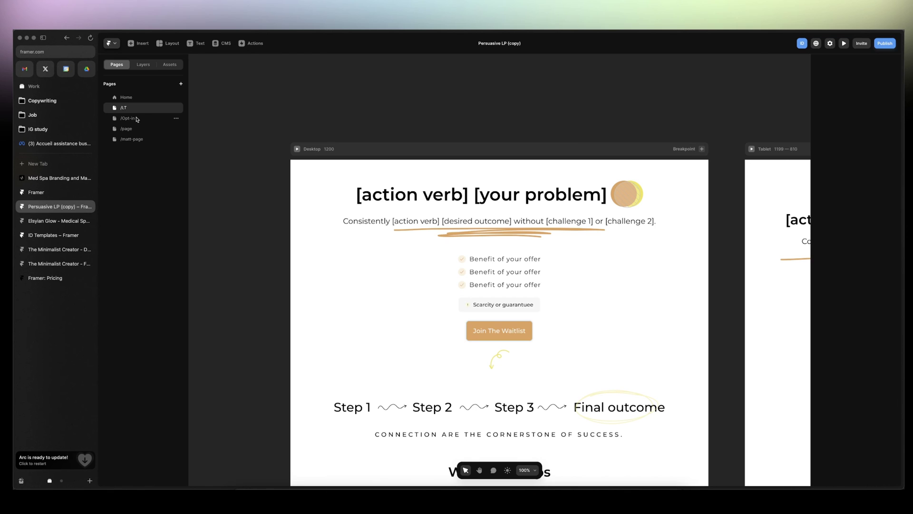
pyautogui.click(137, 119)
pyautogui.click(143, 132)
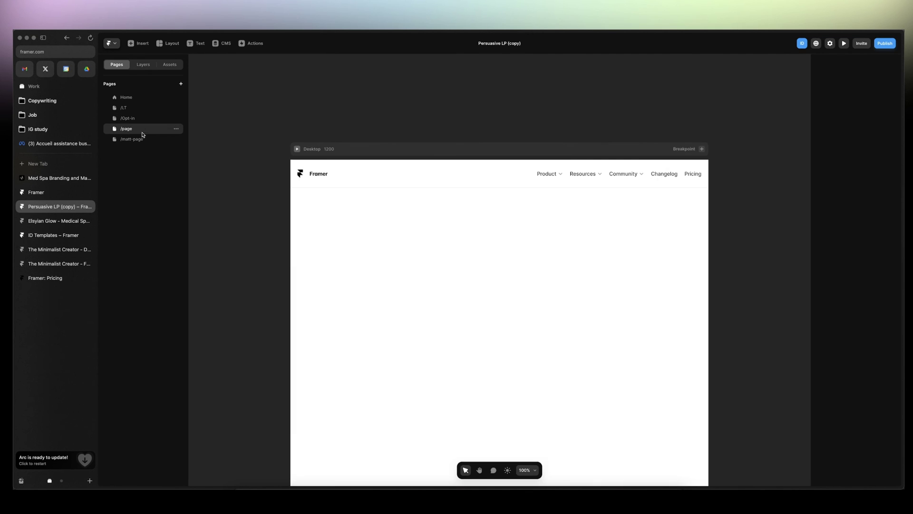
pyautogui.click(142, 139)
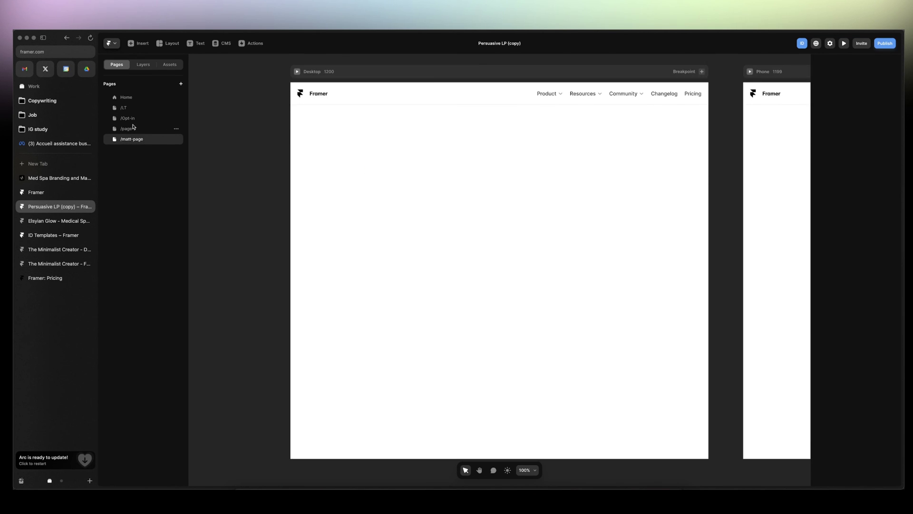
pyautogui.click(128, 97)
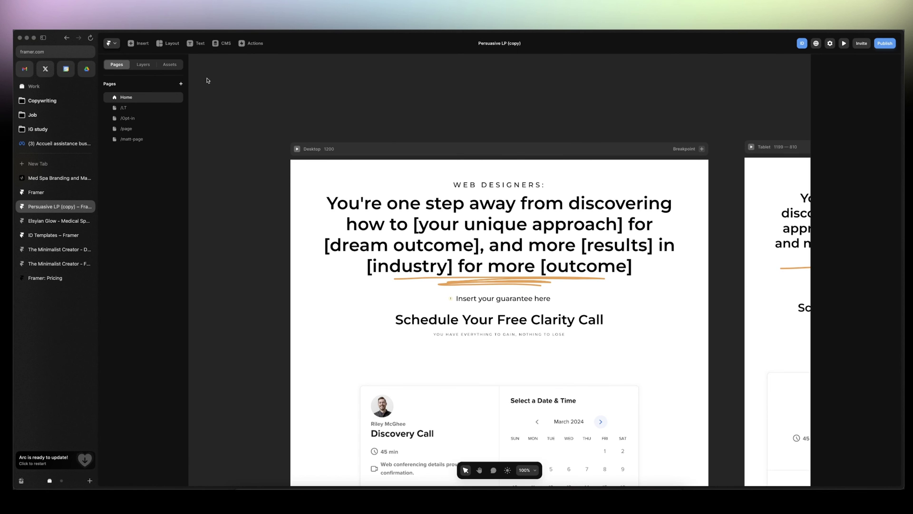
# Publish Persuasive LP (copy) to its free framer.app domain and return to the projects dashboard.
pyautogui.click(116, 45)
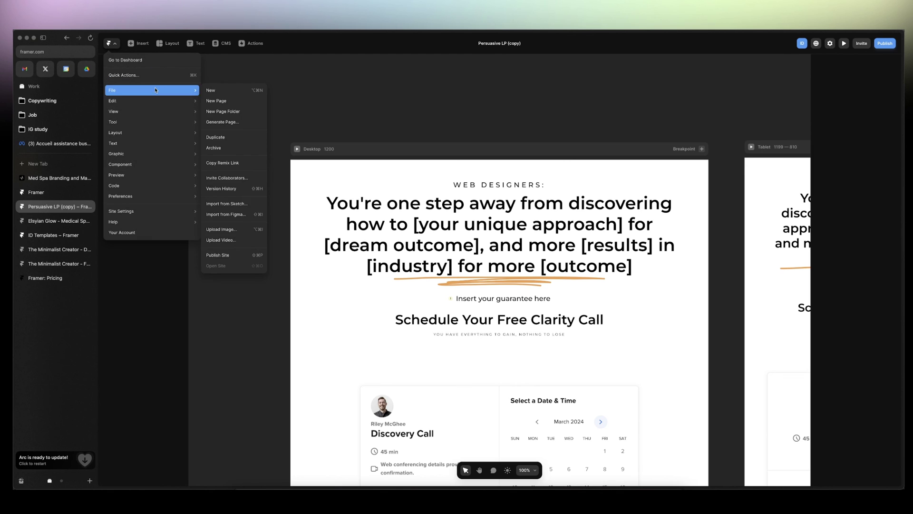
pyautogui.click(362, 71)
pyautogui.click(886, 44)
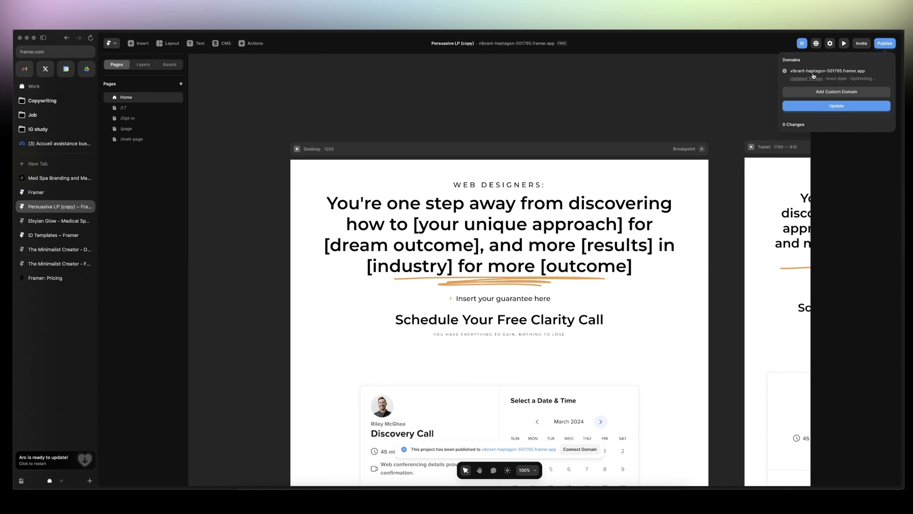
pyautogui.click(63, 194)
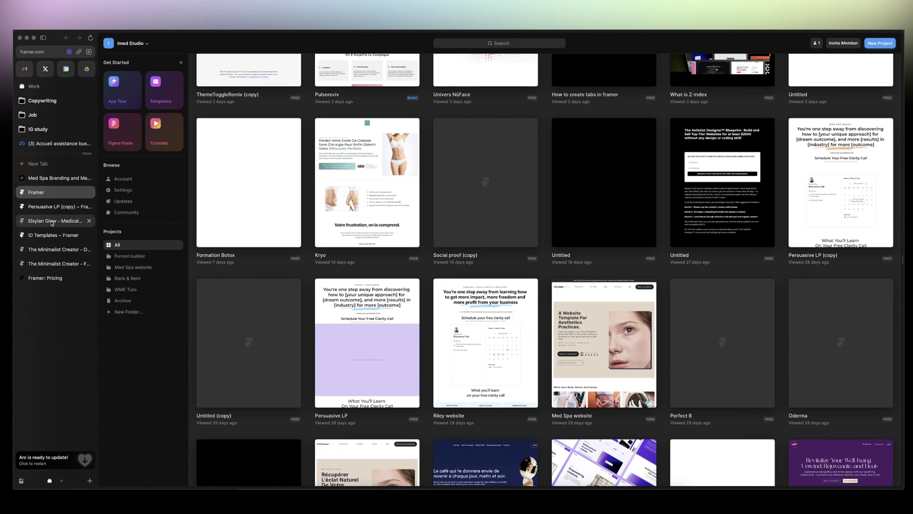
# Return to Framer's pricing page listing Free, Mini, Basic, Pro and Enterprise, clearing the text selection.
pyautogui.click(45, 278)
pyautogui.click(374, 232)
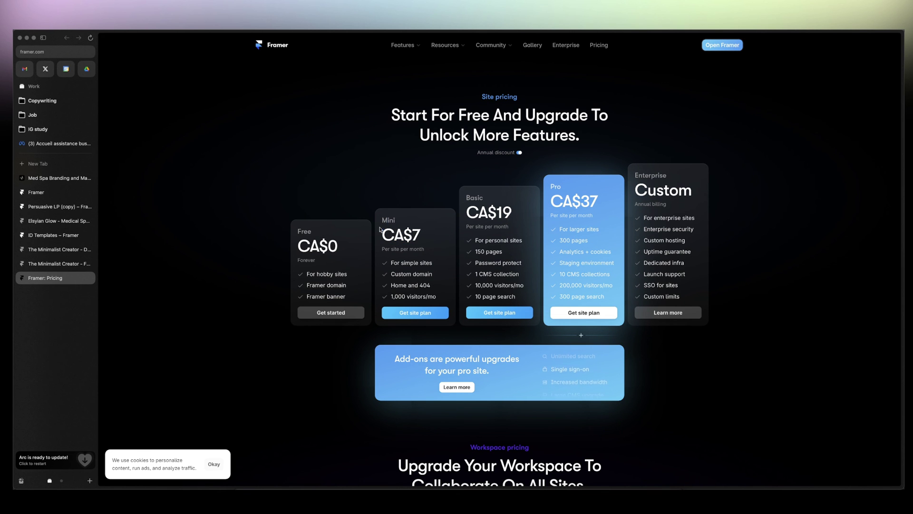